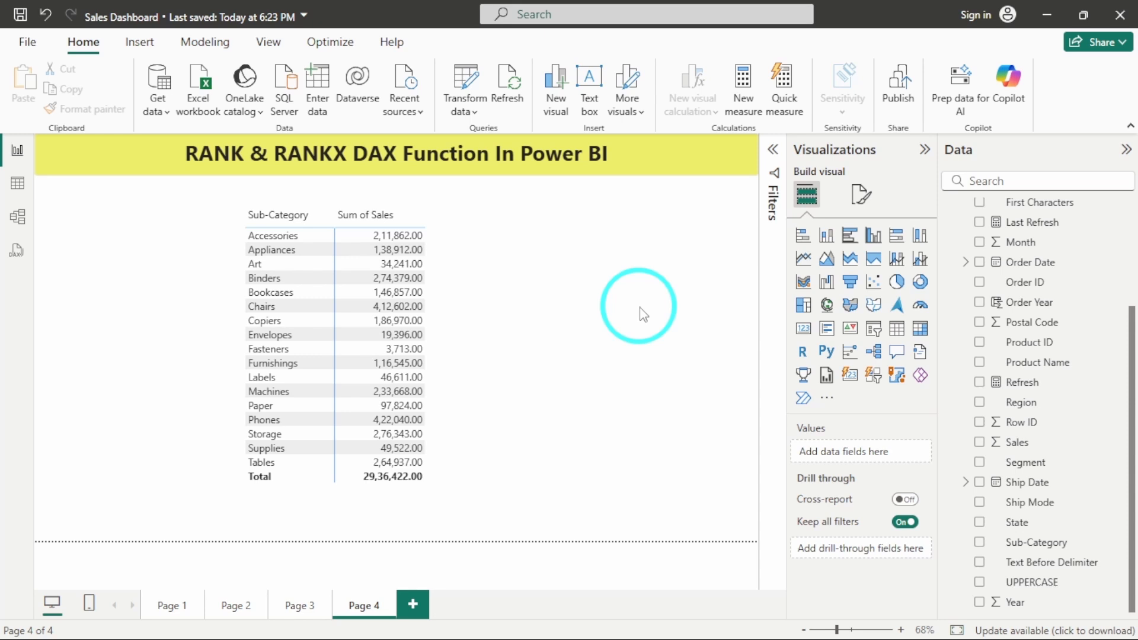
# - Create a new measure named RANKX in the Measure table and begin its formula with the RANKX function on a new line
pyautogui.click(496, 330)
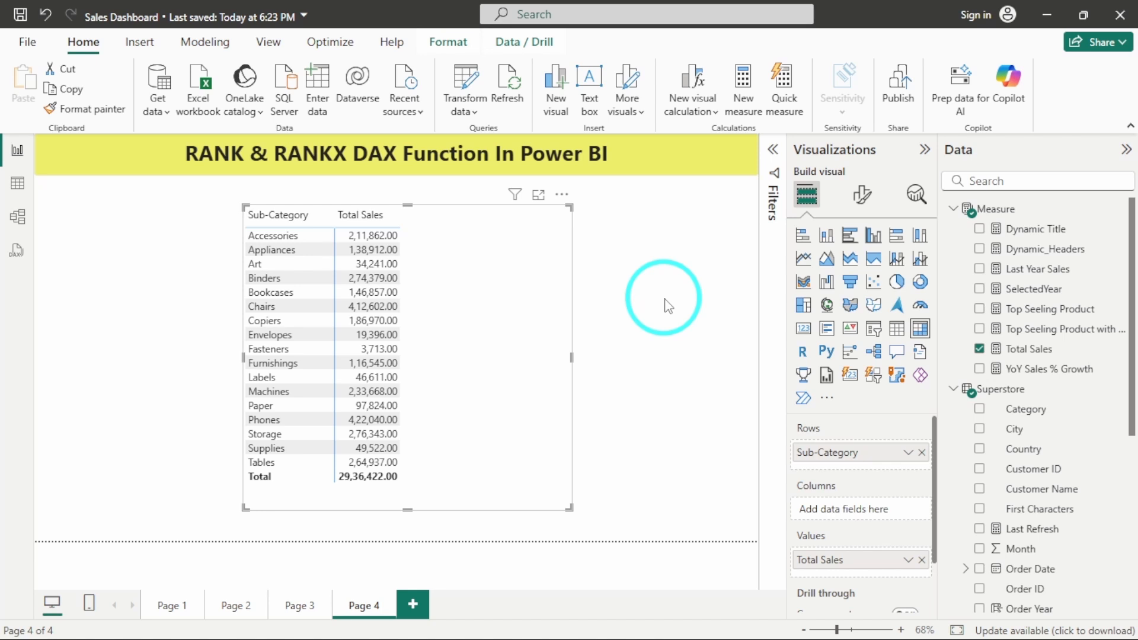
pyautogui.click(1119, 210)
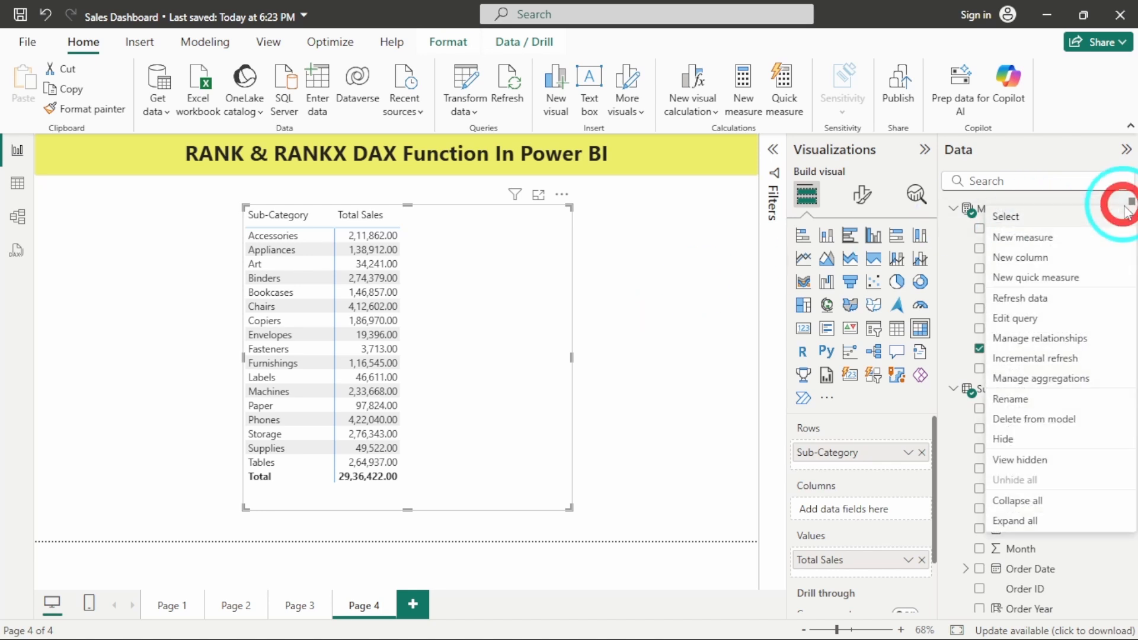
pyautogui.click(1057, 238)
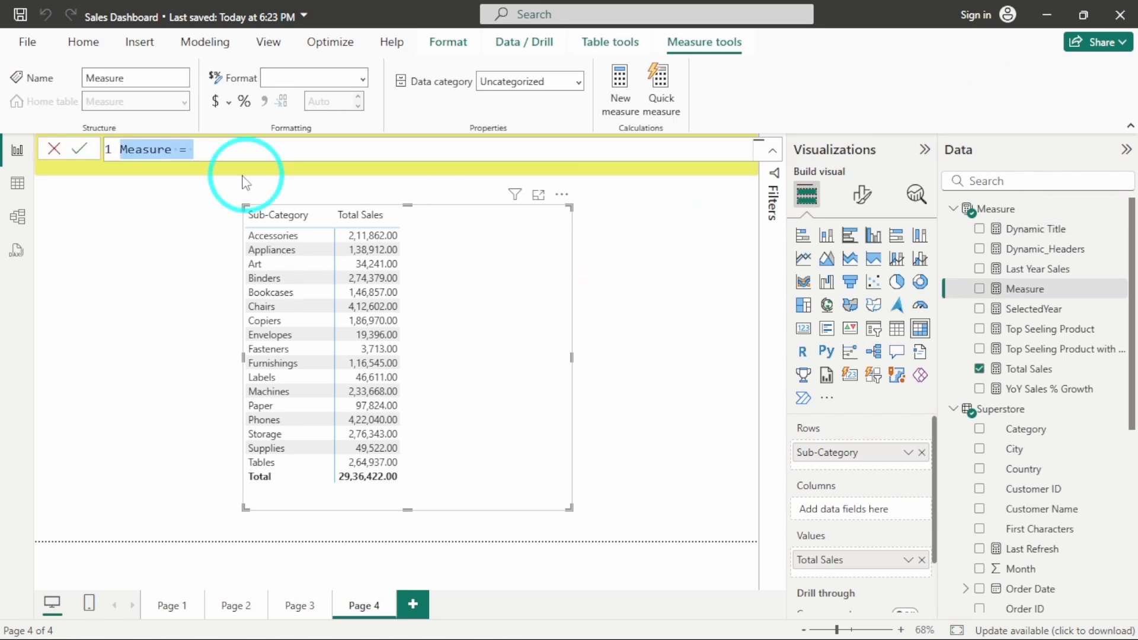
pyautogui.scroll(2, 173, 148)
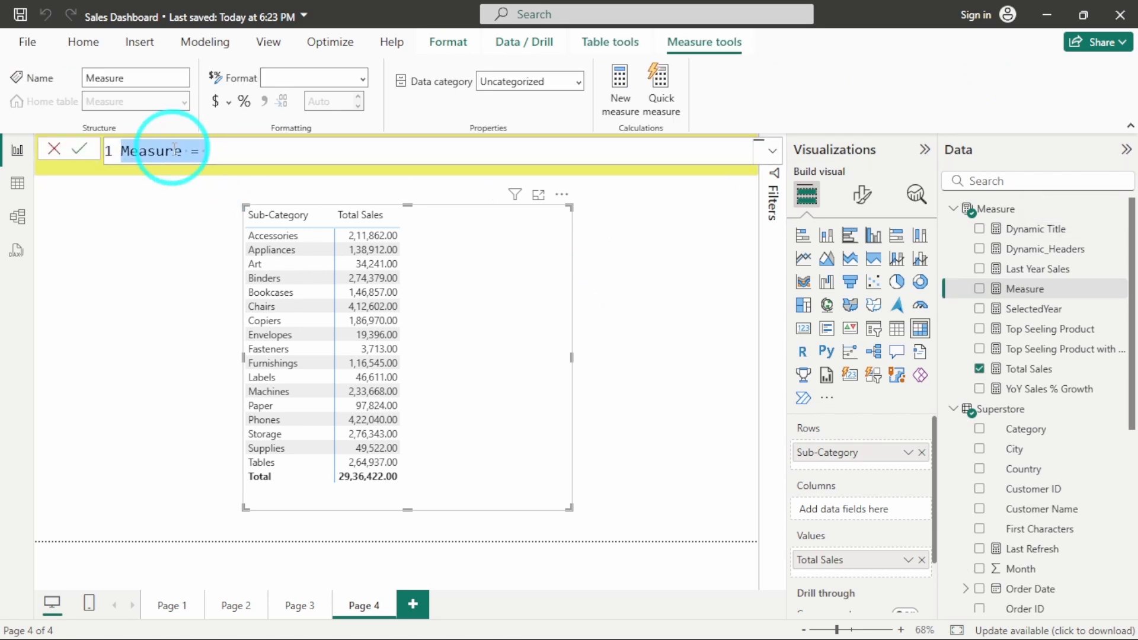
pyautogui.write('RANKX')
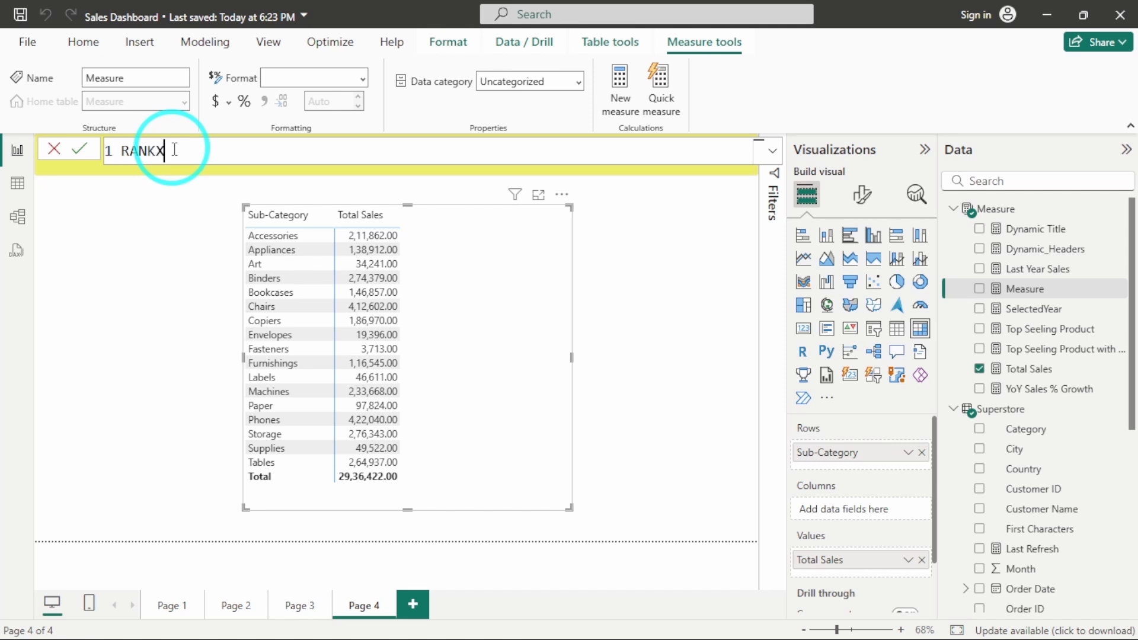
pyautogui.hotkey('shift', 'Return')
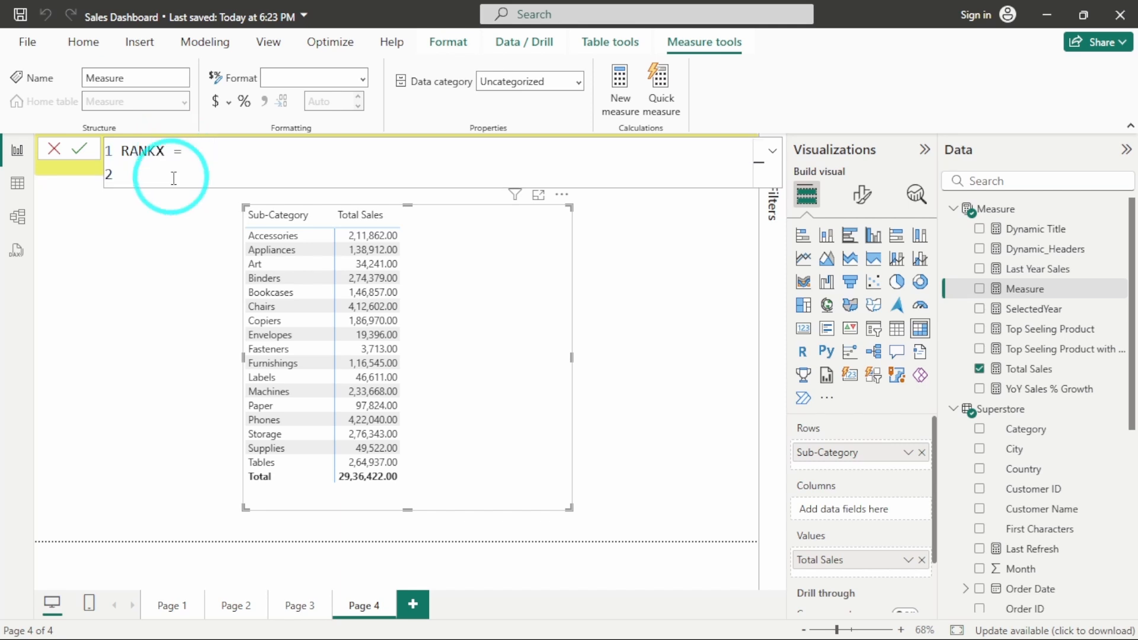
pyautogui.write('RANKX(')
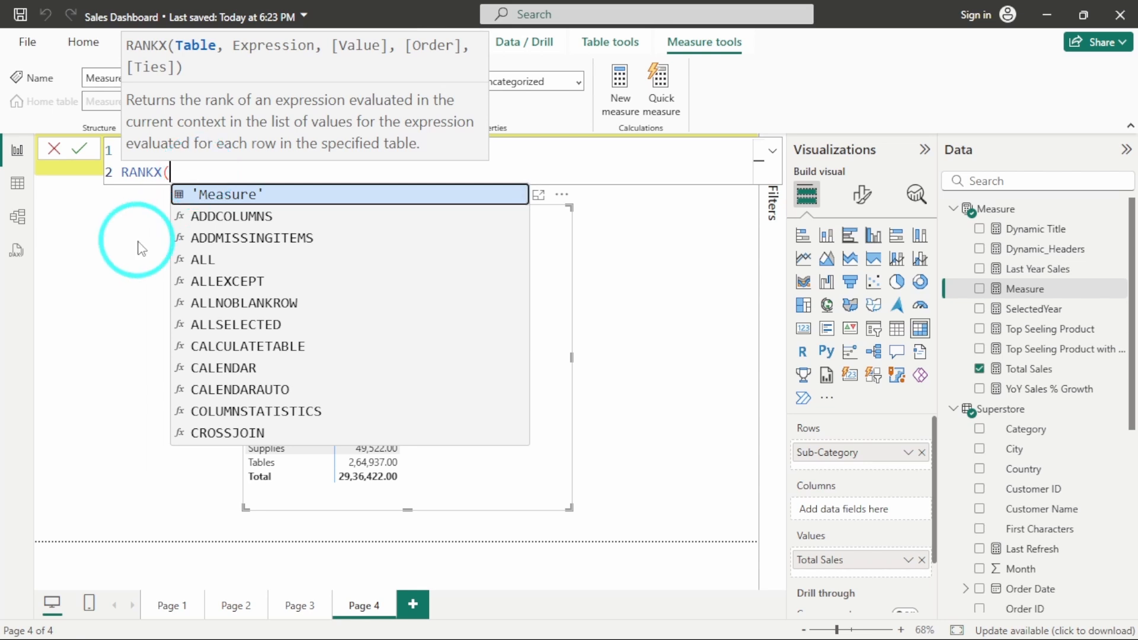
pyautogui.hotkey('shift', 'Return')
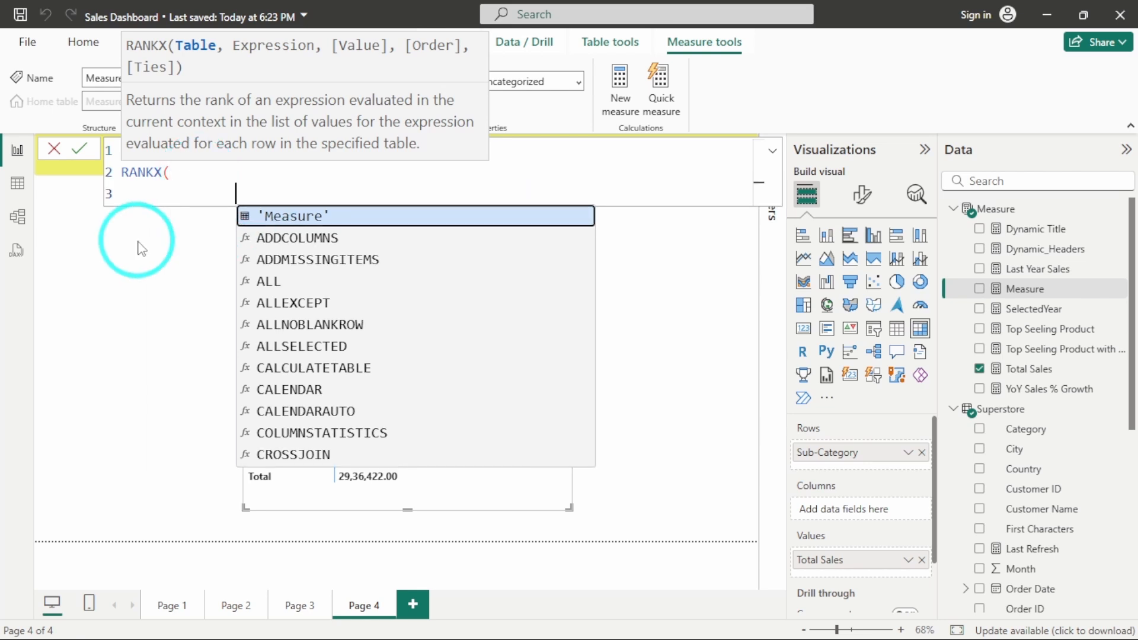
# - Enter ALL(Superstore[Sub-Category]) as the table argument of the RANKX function
pyautogui.press('BackSpace')
pyautogui.press('BackSpace')
pyautogui.write('AL')
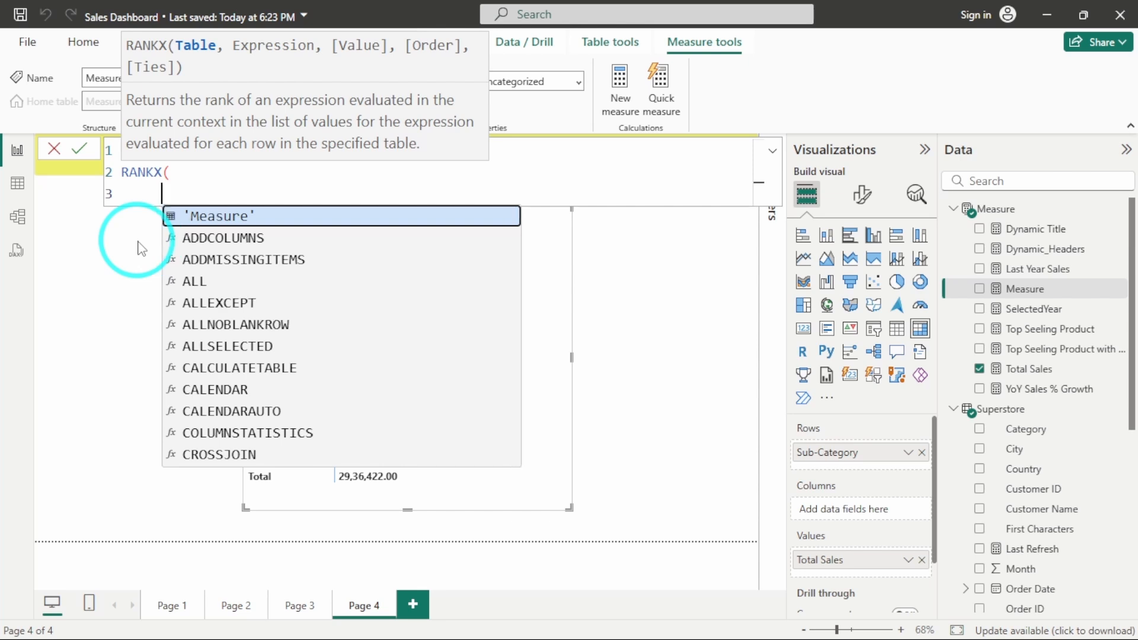
pyautogui.write('L(')
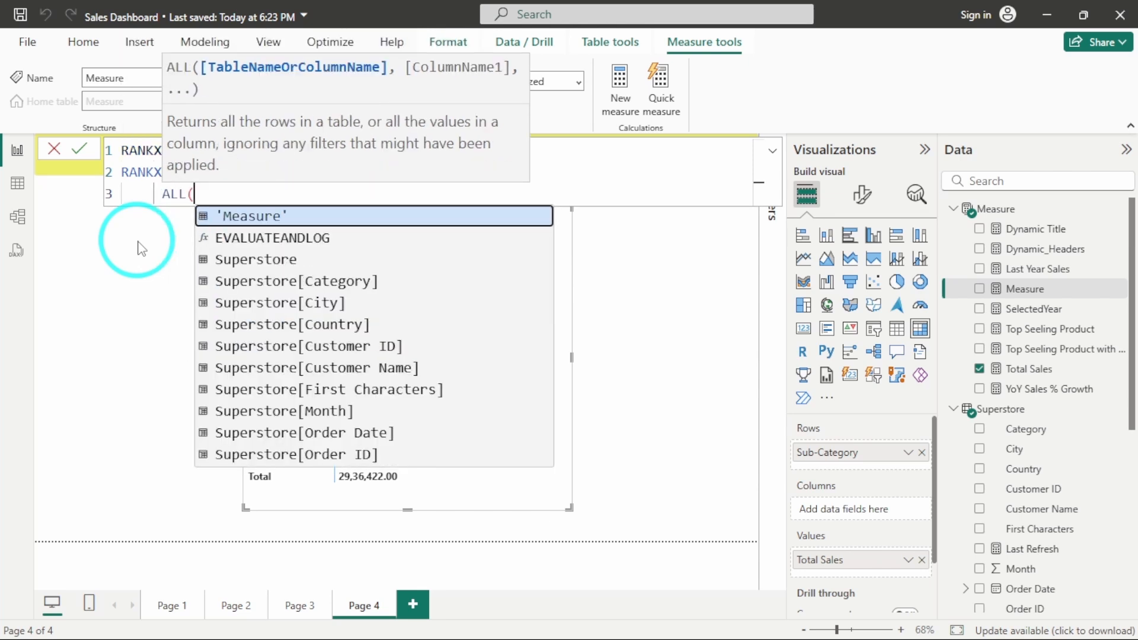
pyautogui.write('sub')
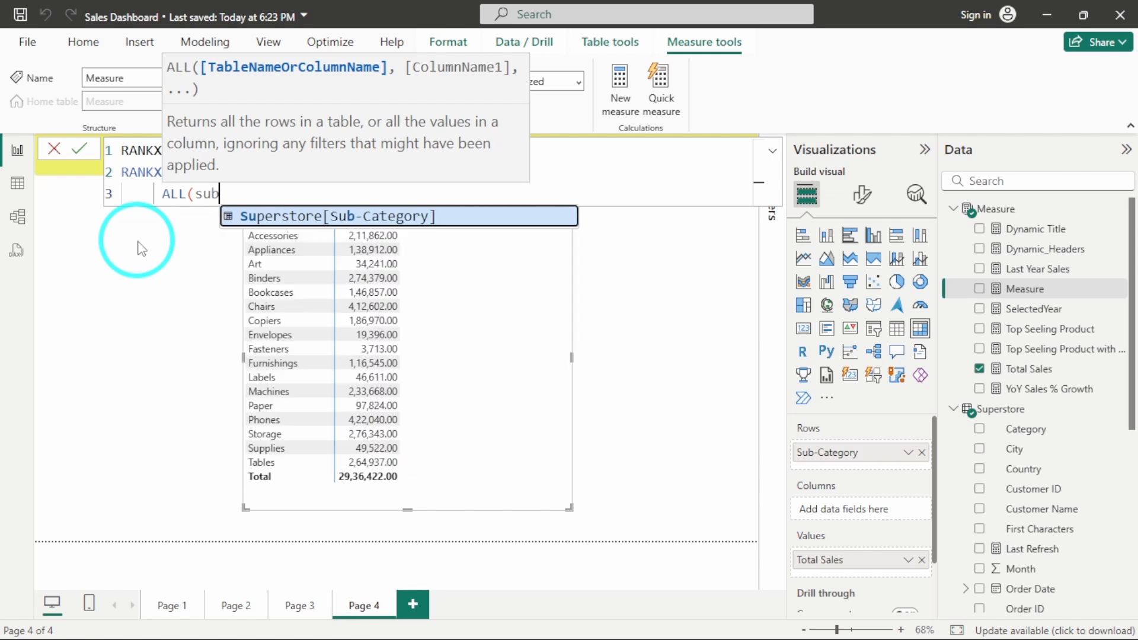
pyautogui.press('Tab')
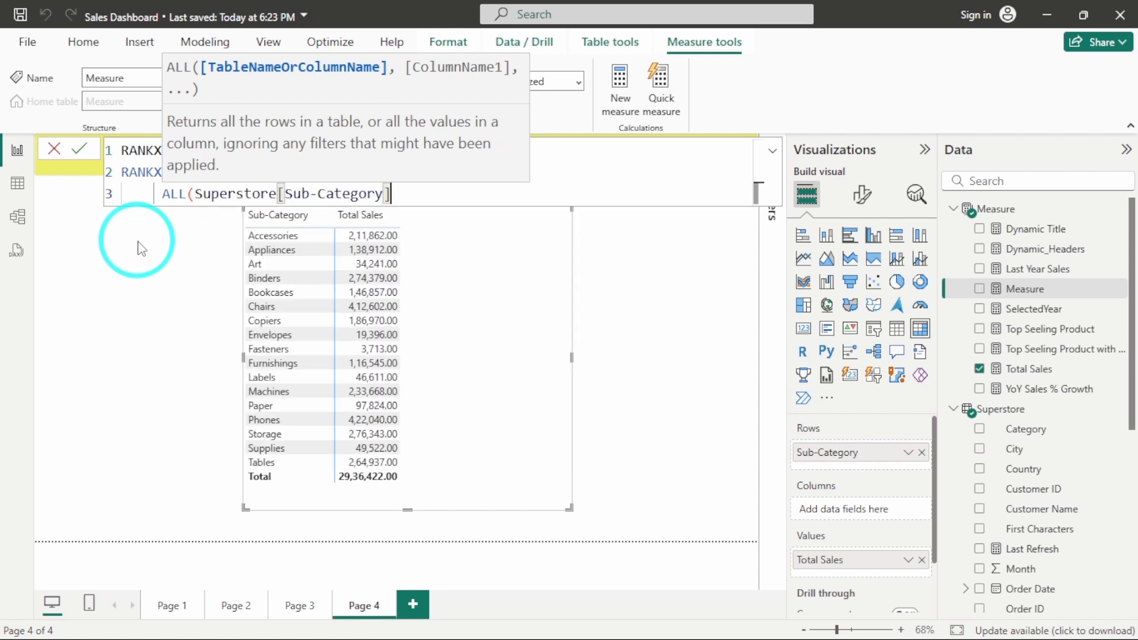
pyautogui.write('),')
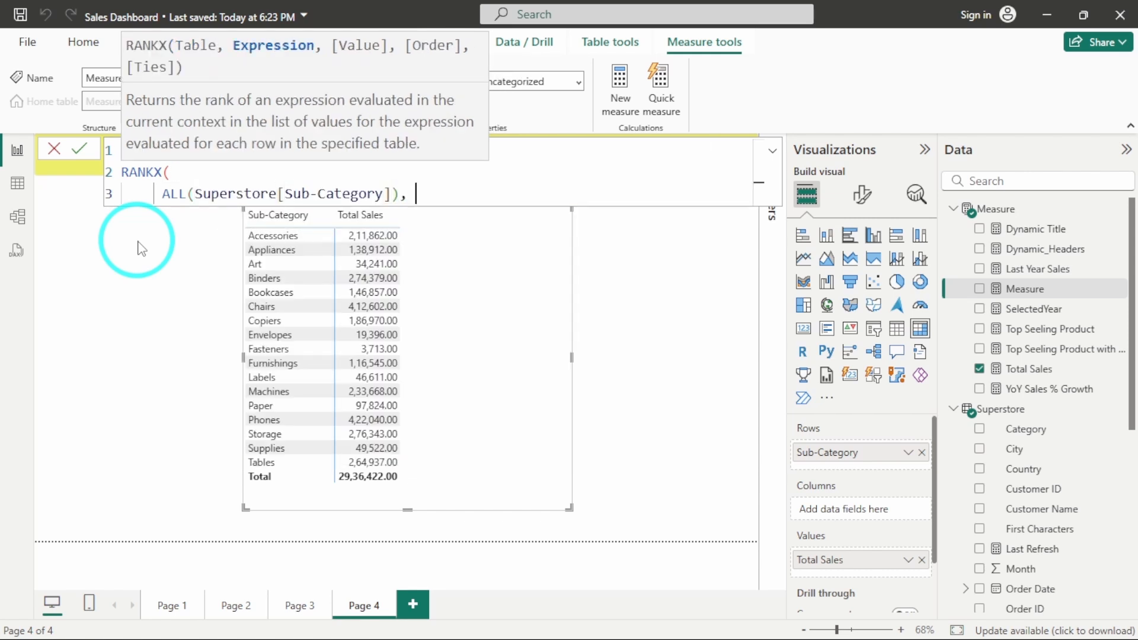
pyautogui.hotkey('shift', 'Return')
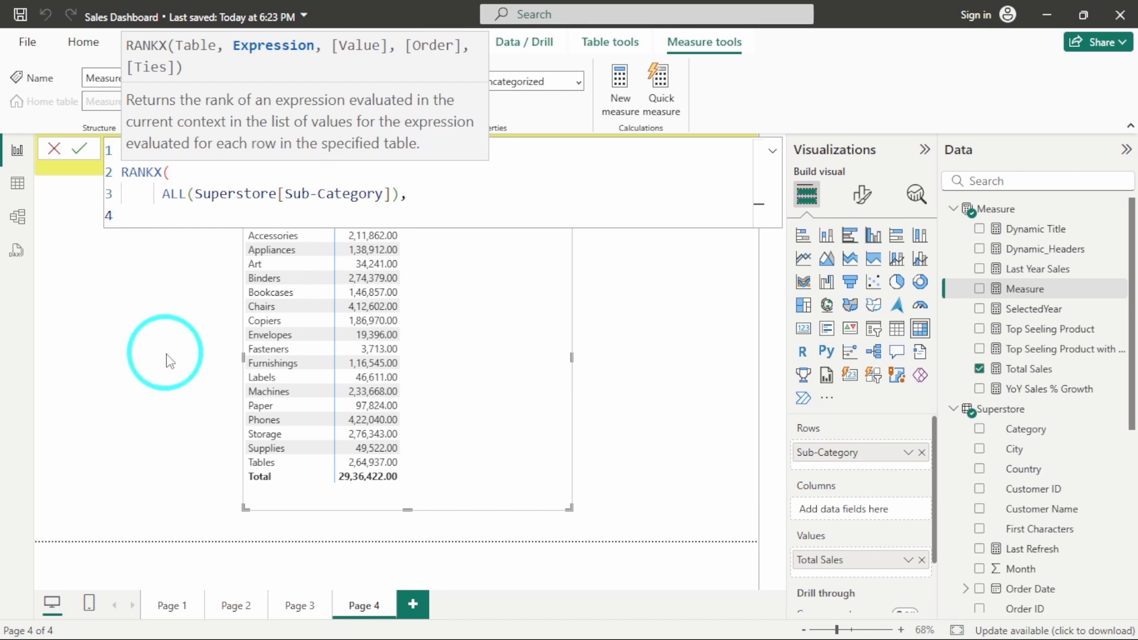
# - Complete the RANKX formula with [Total Sales] as expression, a skipped value argument, DESC order and Dense ties, and commit the measure
pyautogui.write('Tota')
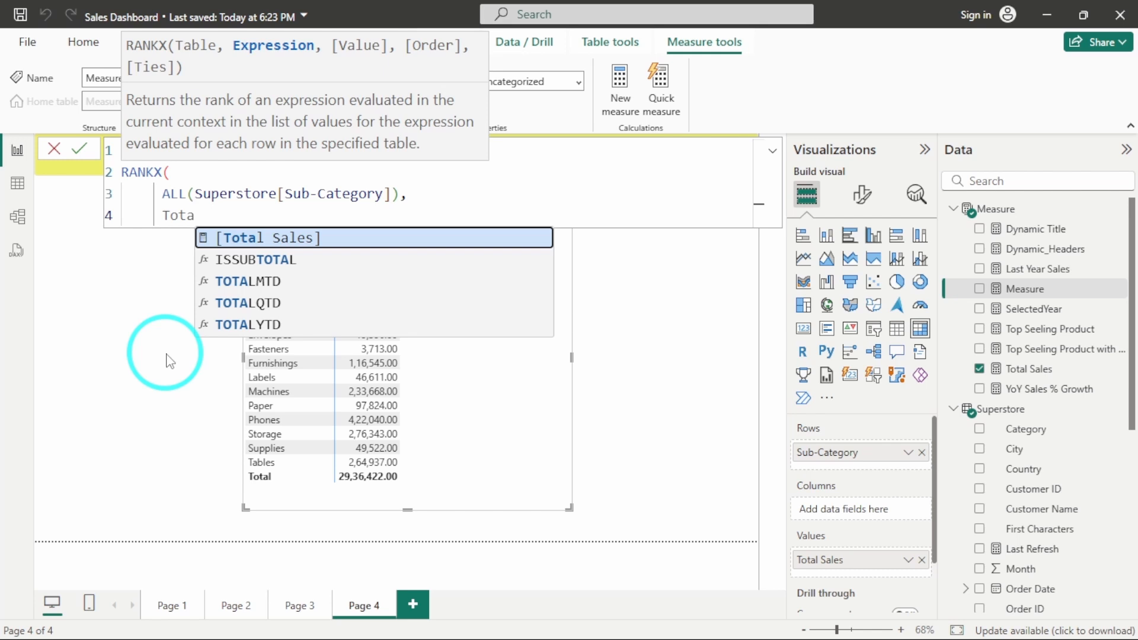
pyautogui.press('Tab')
pyautogui.write(',')
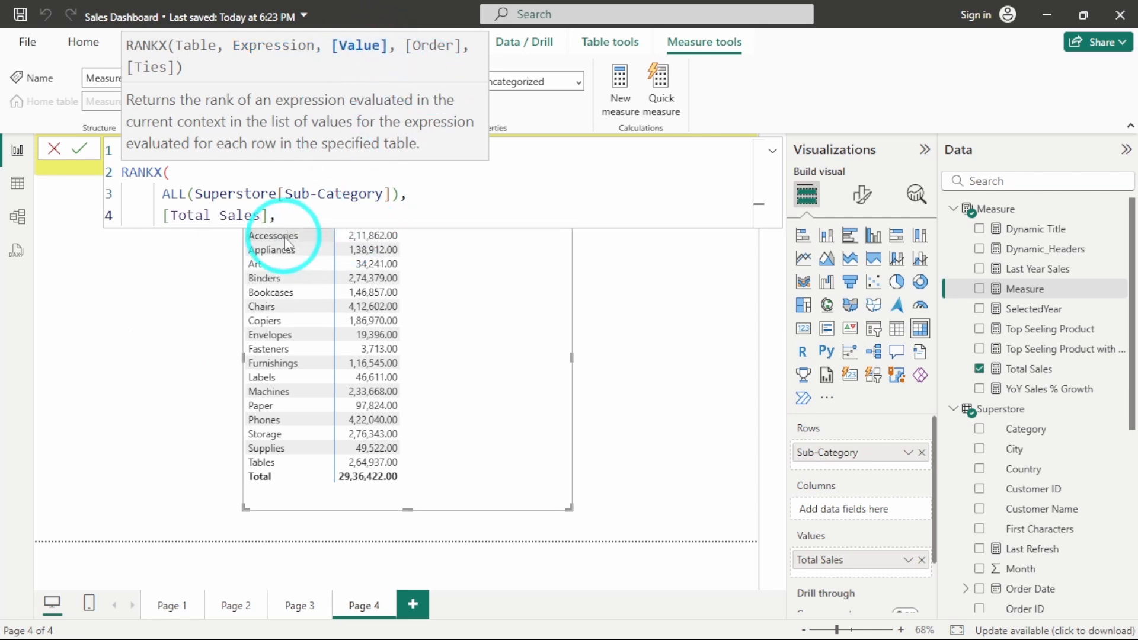
pyautogui.write(',')
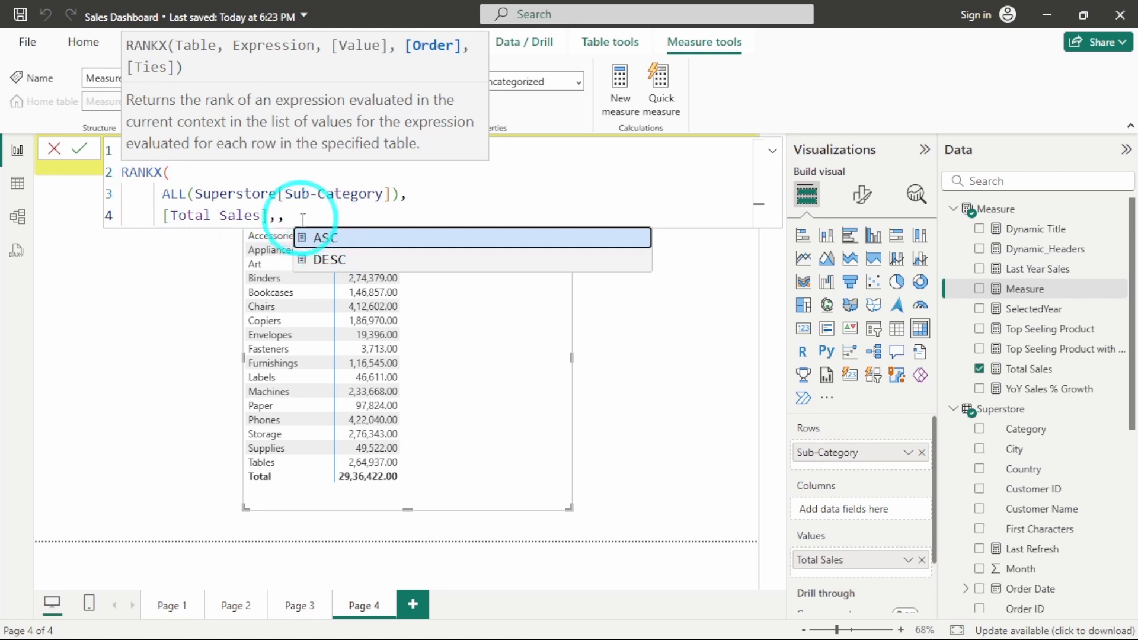
pyautogui.click(334, 262)
pyautogui.write(',')
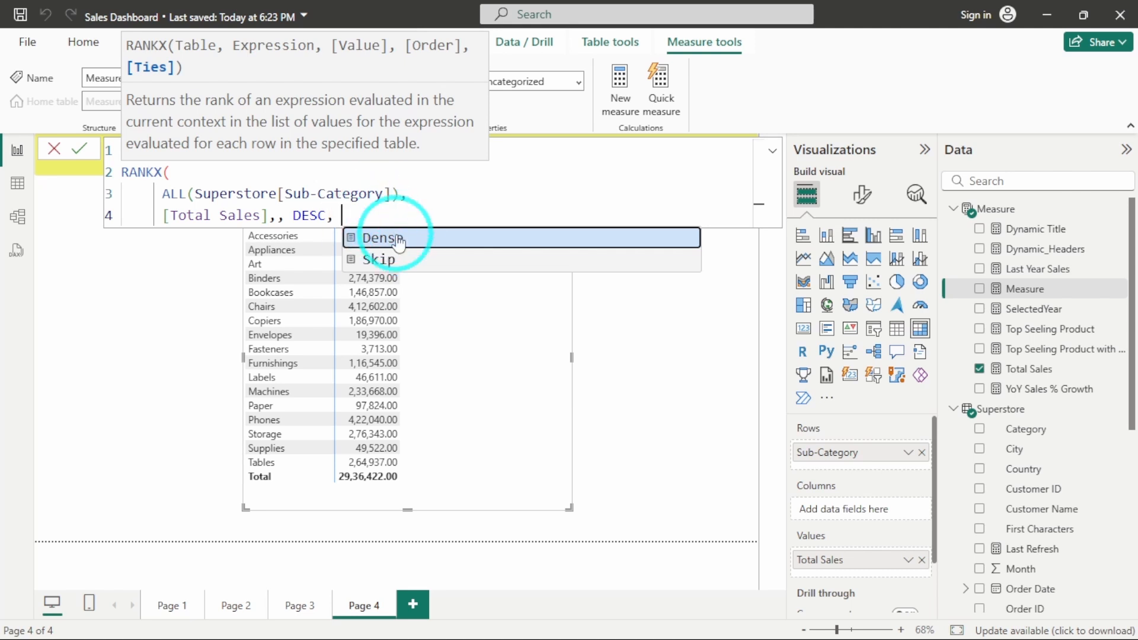
pyautogui.click(395, 236)
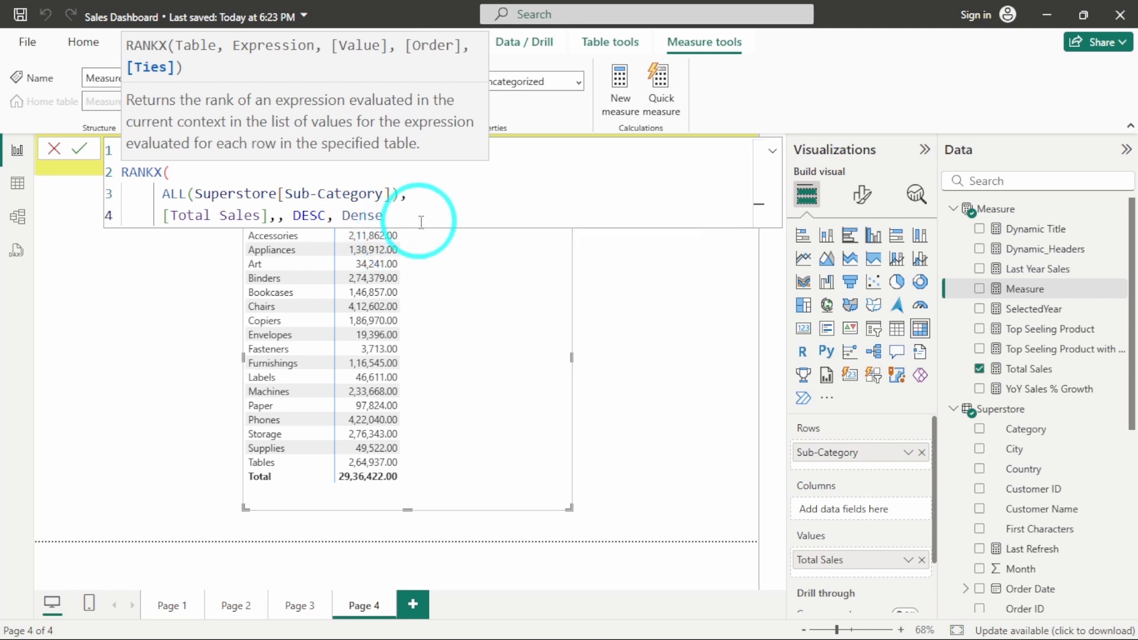
pyautogui.write(')')
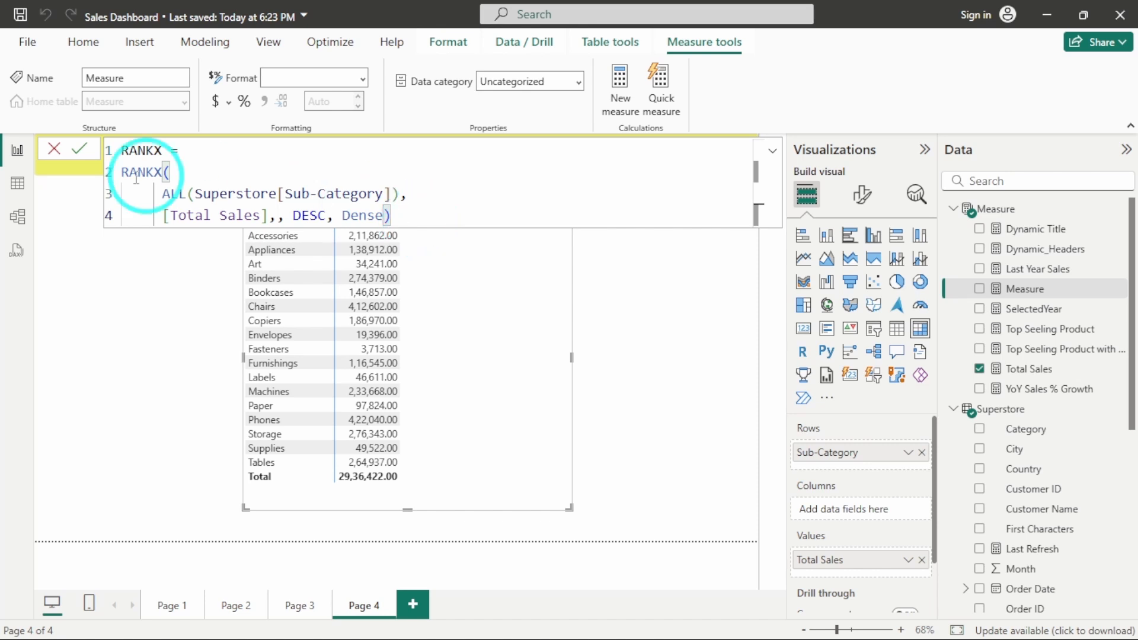
pyautogui.click(79, 149)
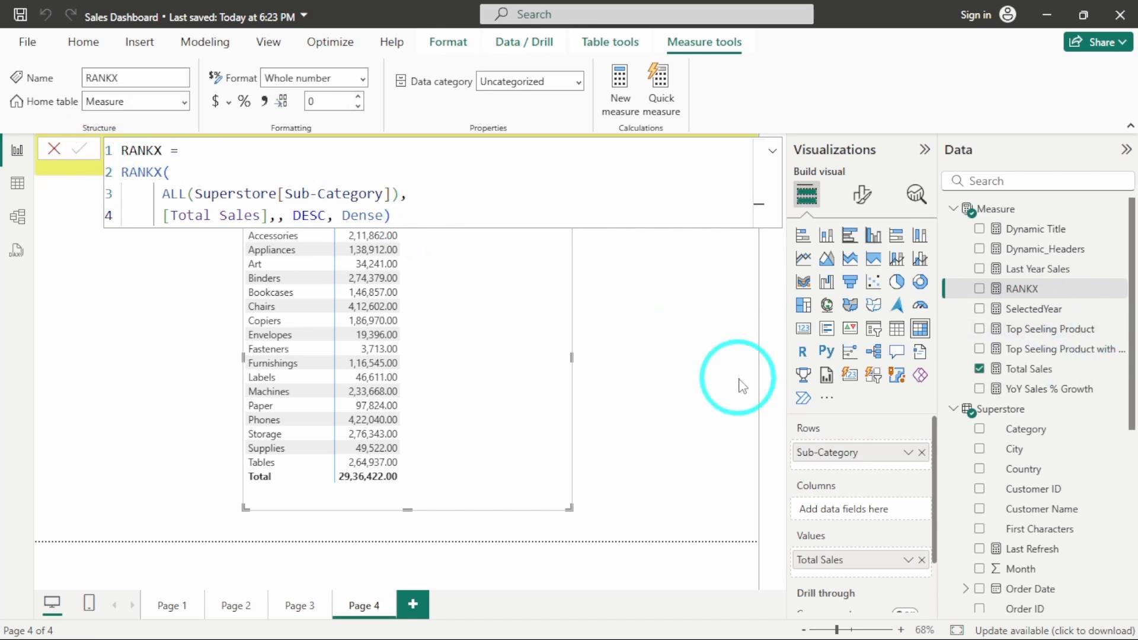
# - Add the RANKX measure to the matrix values below Total Sales and sort the matrix by Total Sales in descending order
pyautogui.click(508, 382)
pyautogui.scroll(-2, 795, 490)
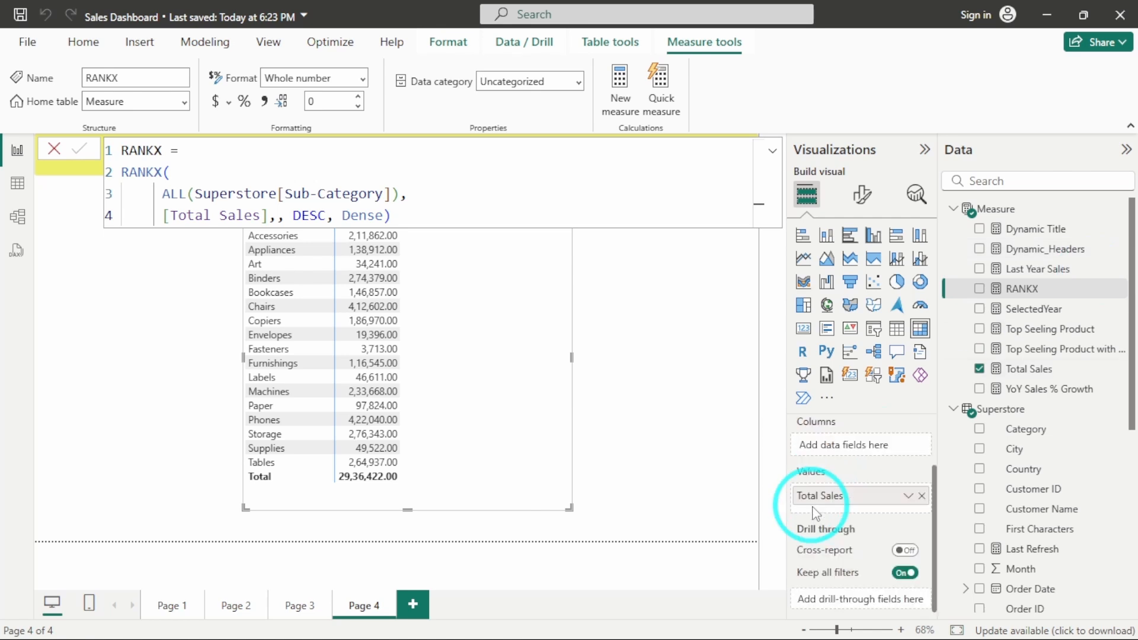
pyautogui.moveTo(1052, 287); pyautogui.dragTo(860, 510)
pyautogui.click(59, 150)
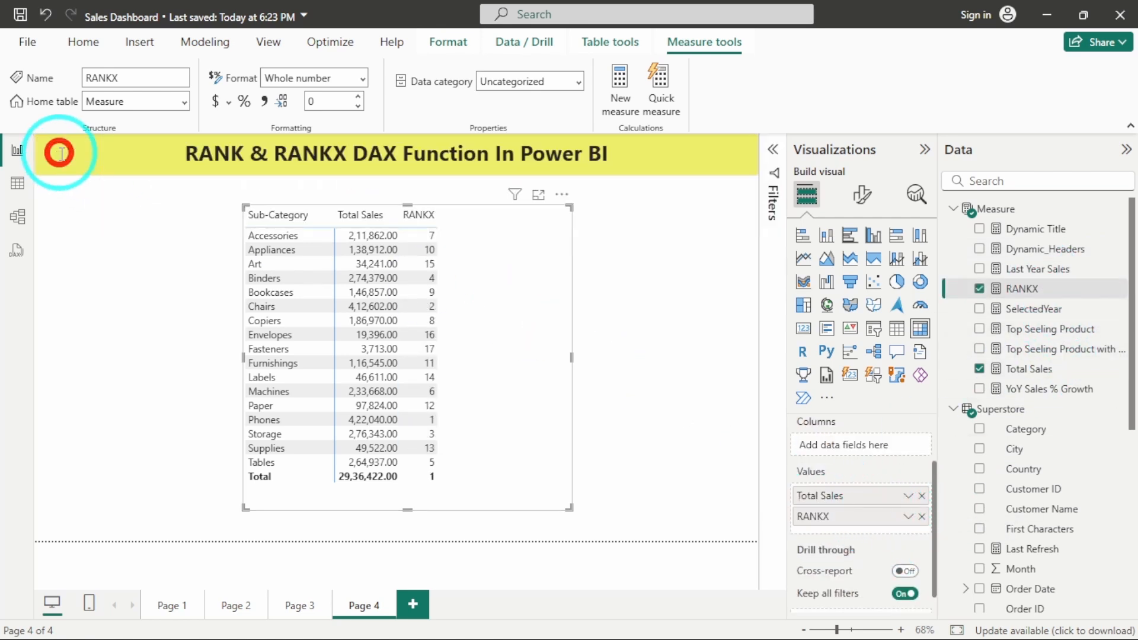
pyautogui.click(359, 217)
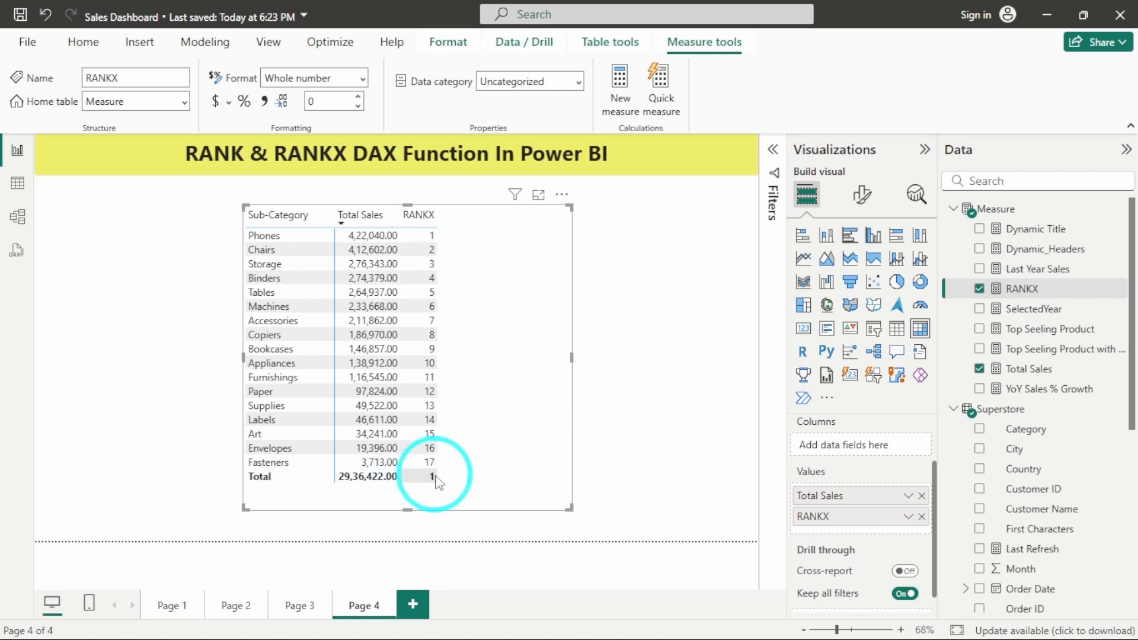
pyautogui.click(545, 425)
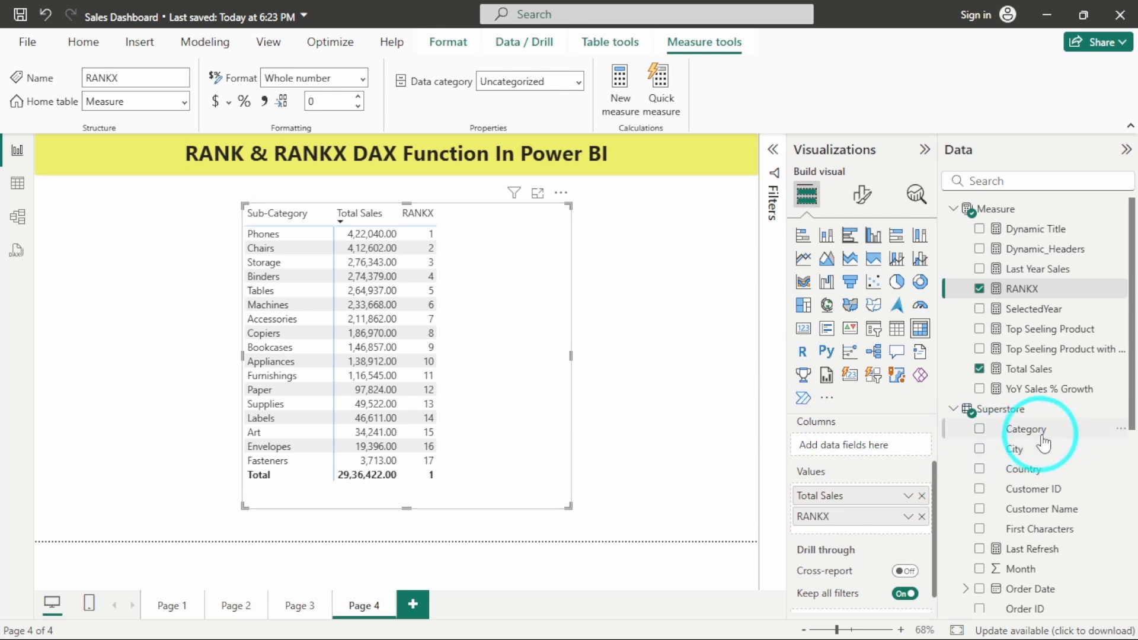
# - Add Category above Sub-Category in the matrix rows and expand the hierarchy one level to review the ranks within each category
pyautogui.moveTo(1046, 441); pyautogui.dragTo(818, 487)
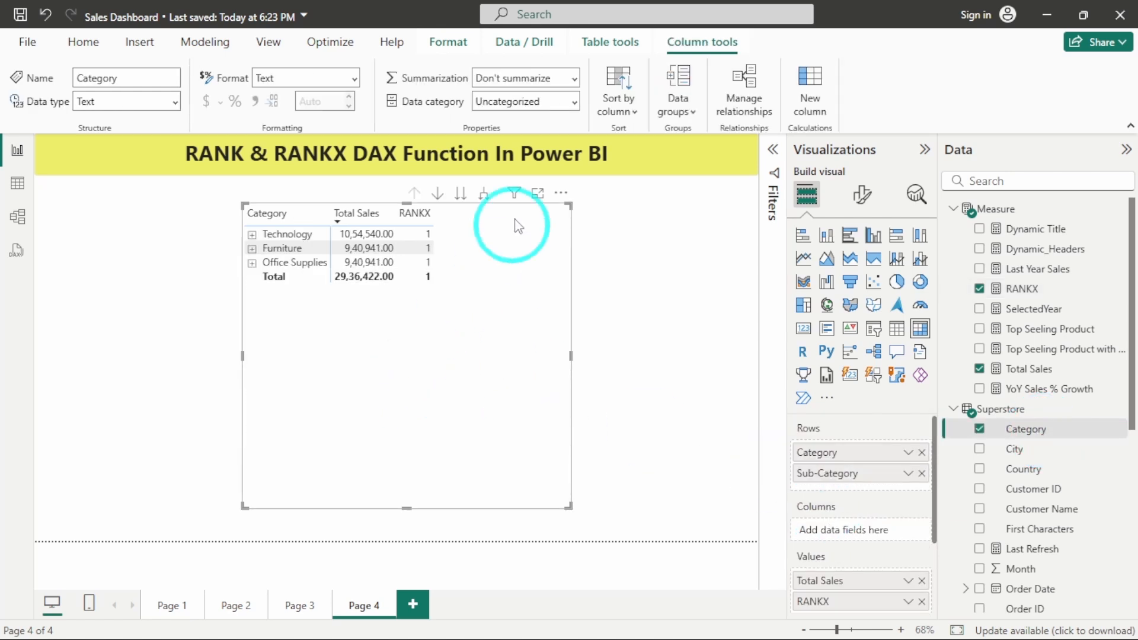
pyautogui.click(482, 195)
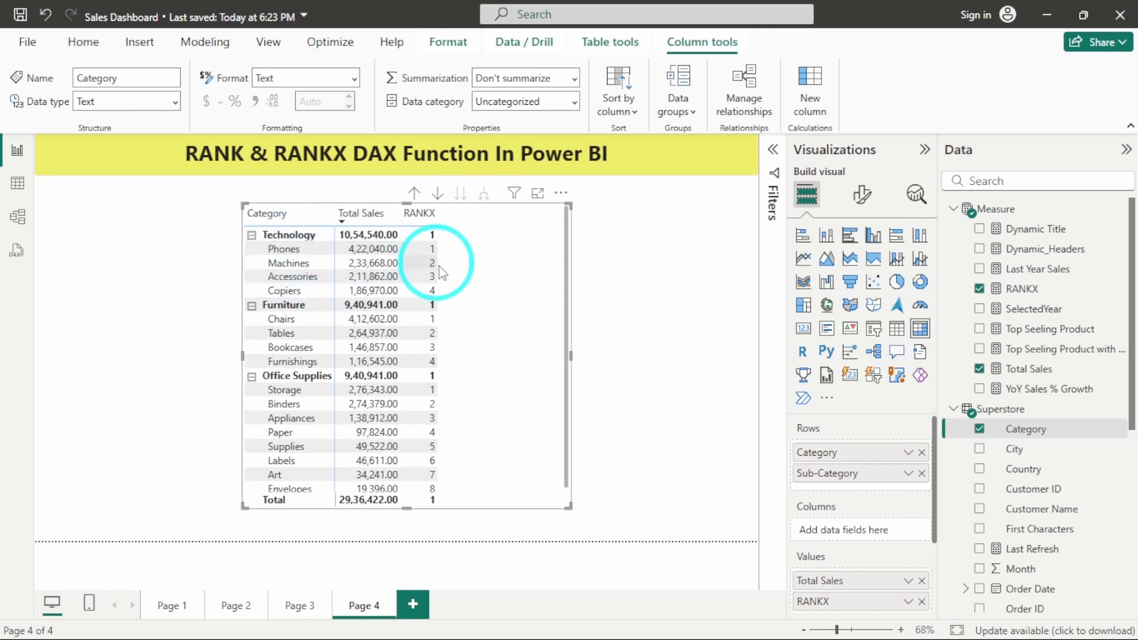
pyautogui.scroll(-1, 391, 404)
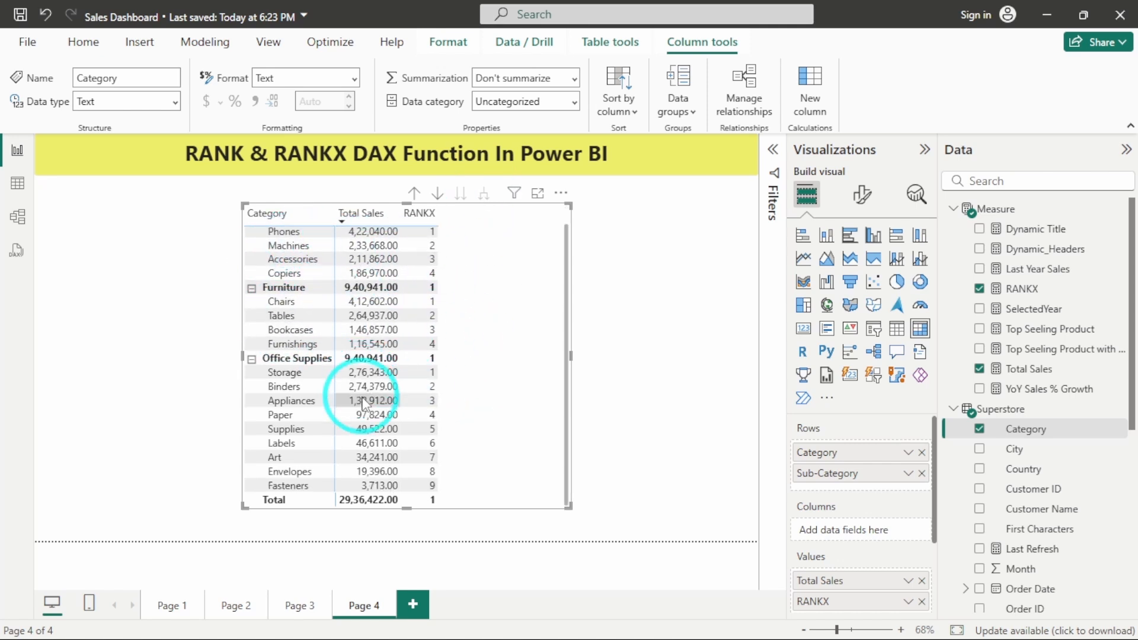
pyautogui.scroll(1, 363, 405)
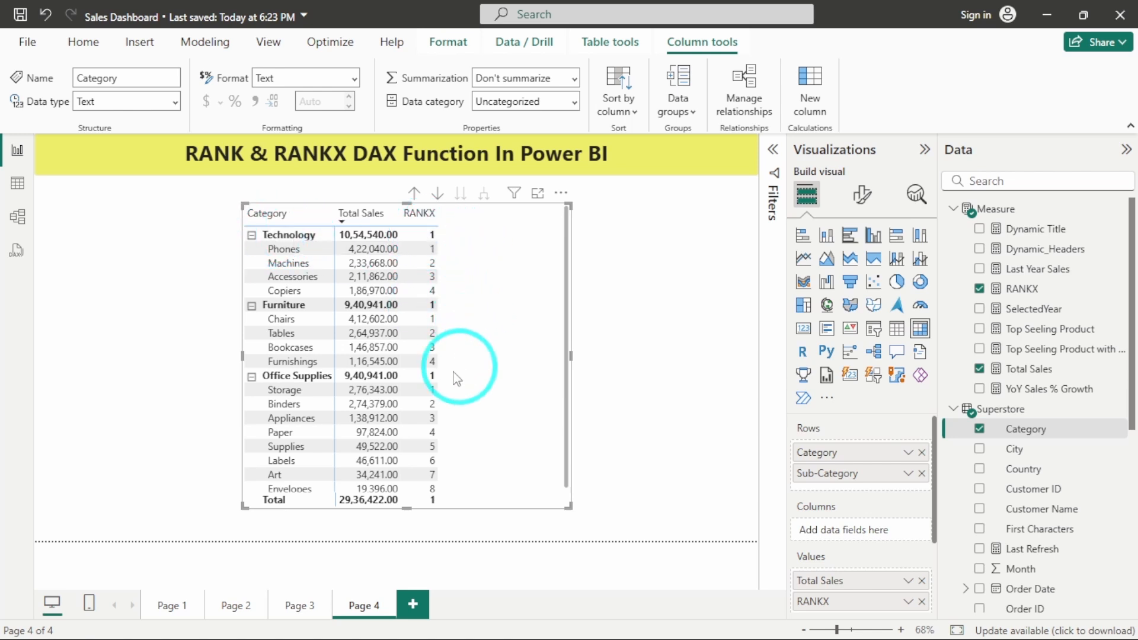
pyautogui.scroll(-1, 458, 391)
pyautogui.scroll(1, 459, 403)
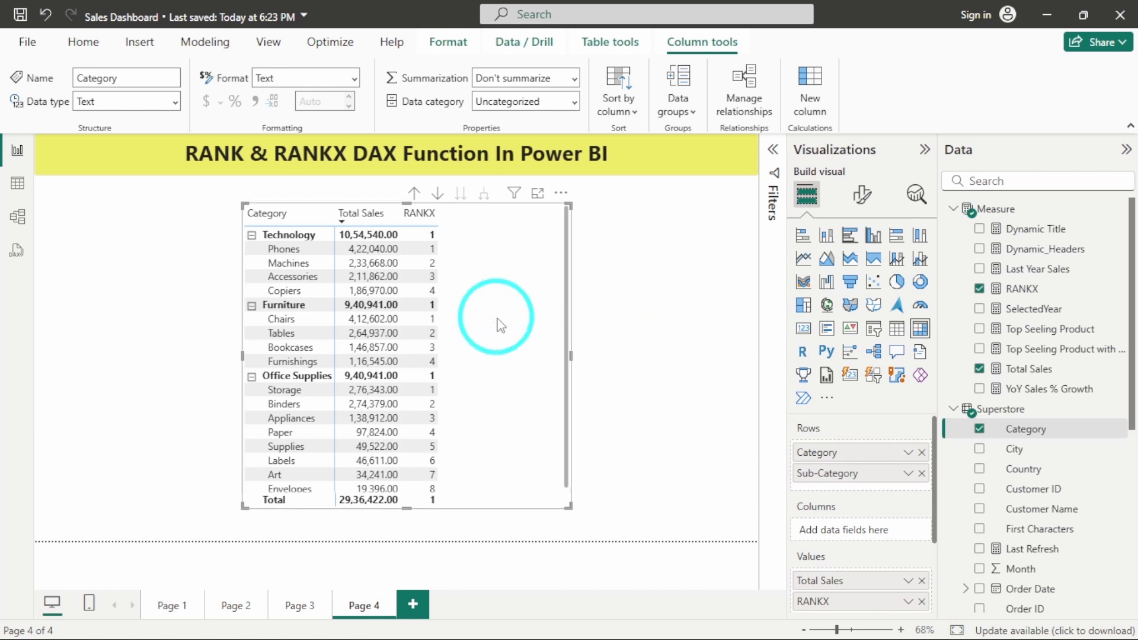
# - Insert an IF function with ISINSCOPE(Superstore[Sub-Category]) as its condition ahead of the RANKX expression in the RANKX measure
pyautogui.click(1037, 289)
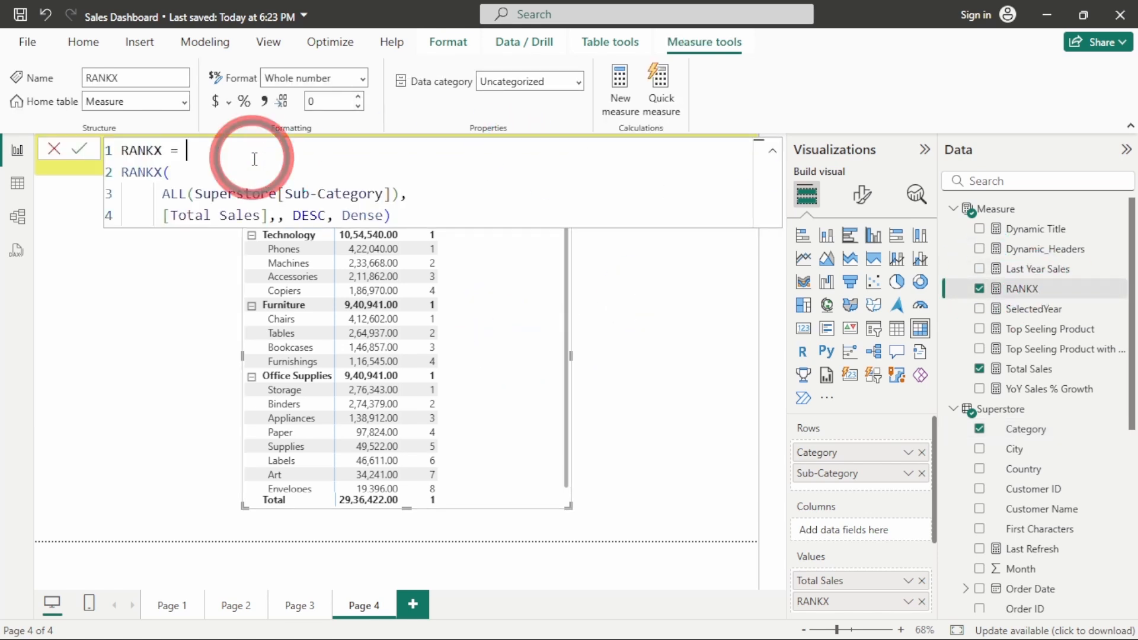
pyautogui.click(255, 159)
pyautogui.press('Return')
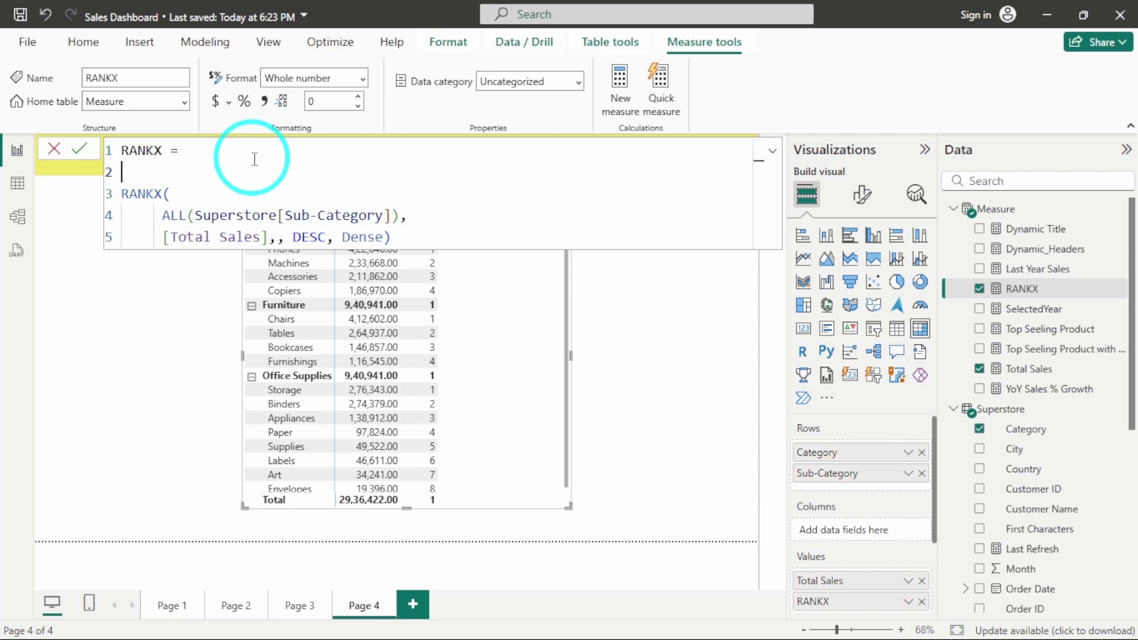
pyautogui.write('I')
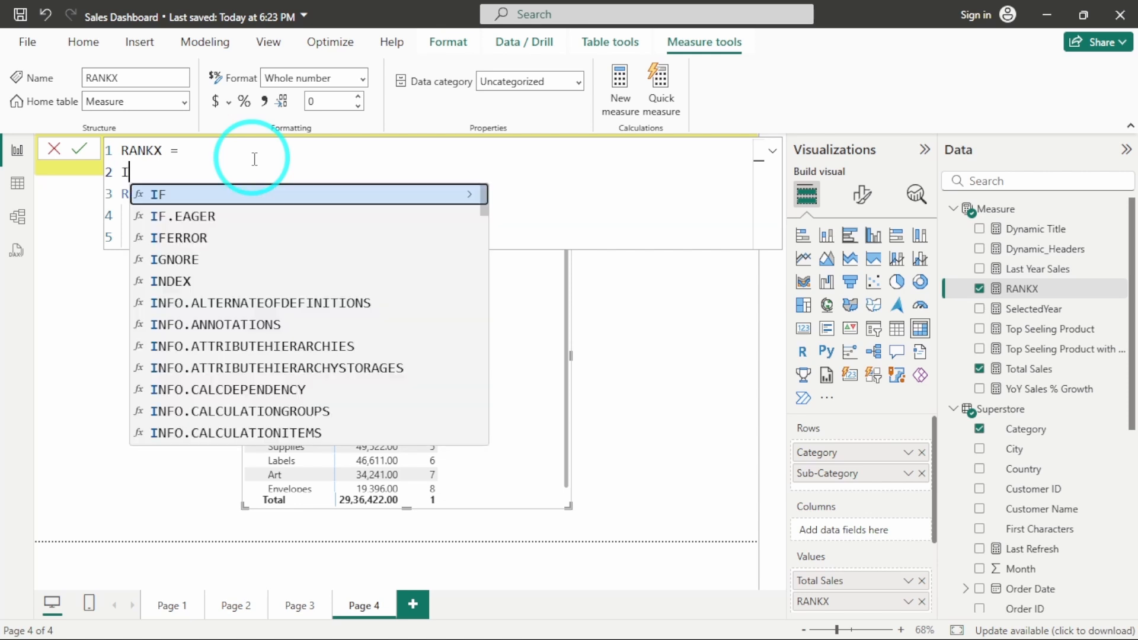
pyautogui.write('F( ISINSC')
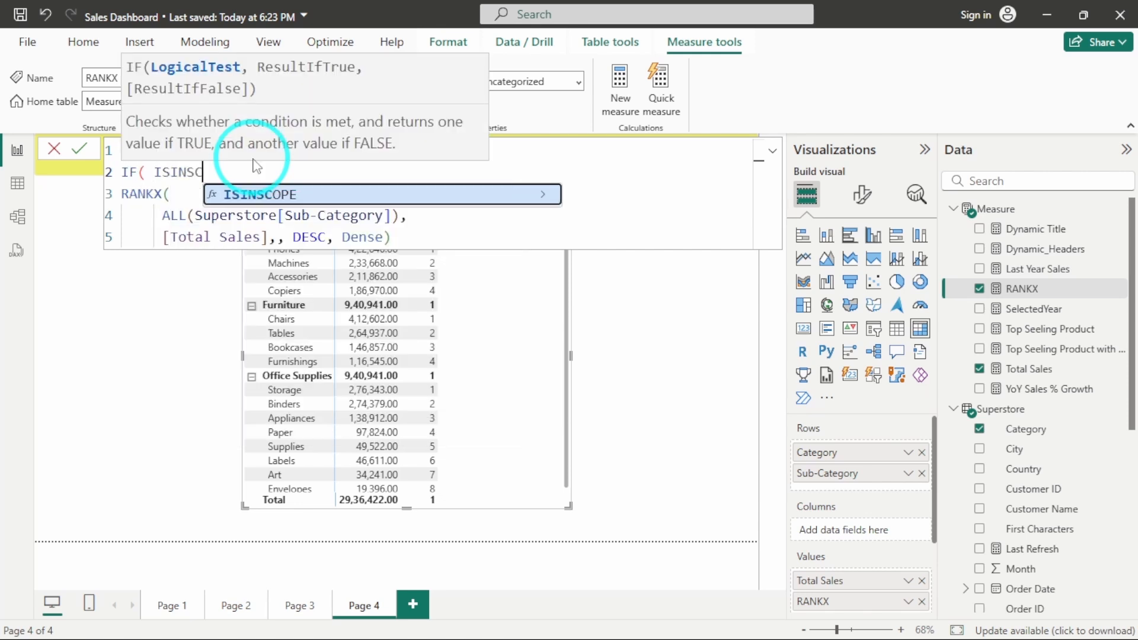
pyautogui.press('Tab')
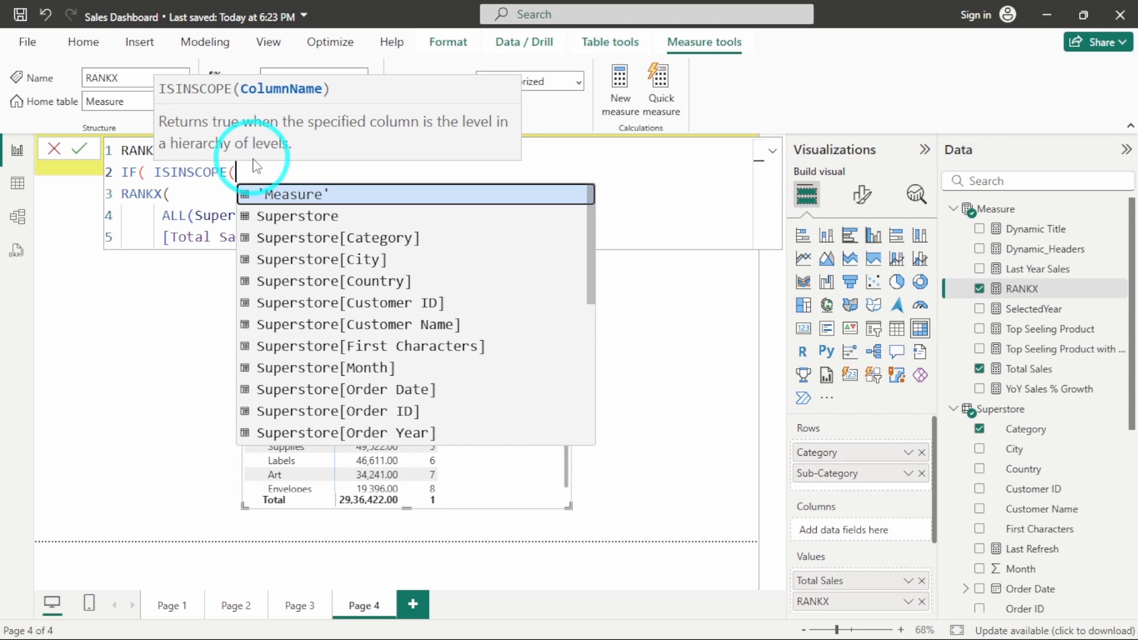
pyautogui.write('Sub')
pyautogui.press('Tab')
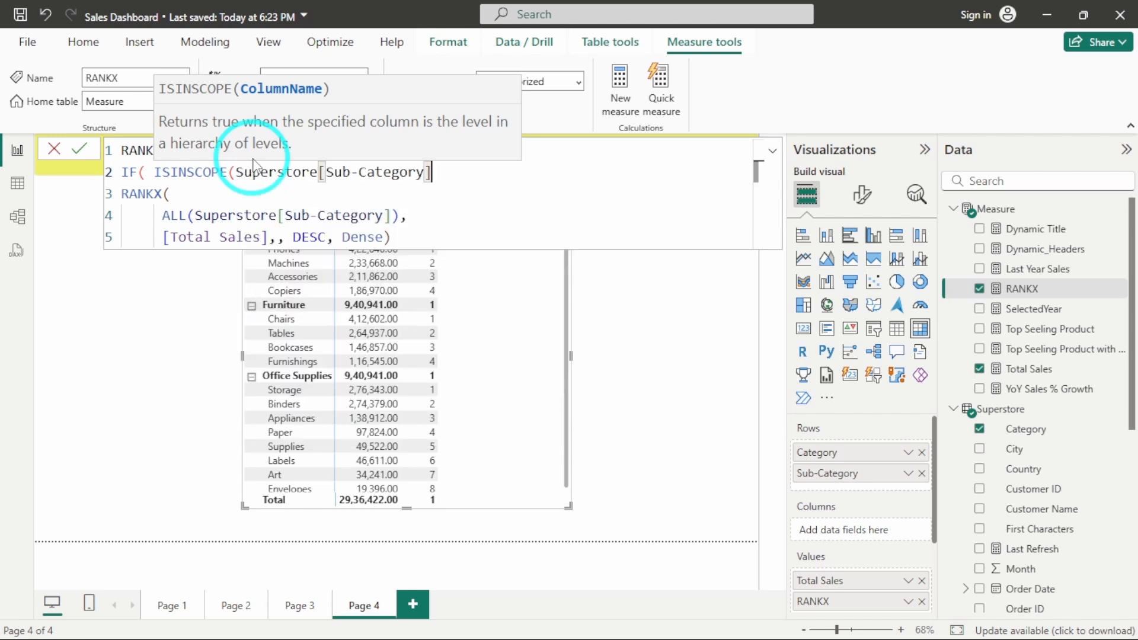
pyautogui.write(')')
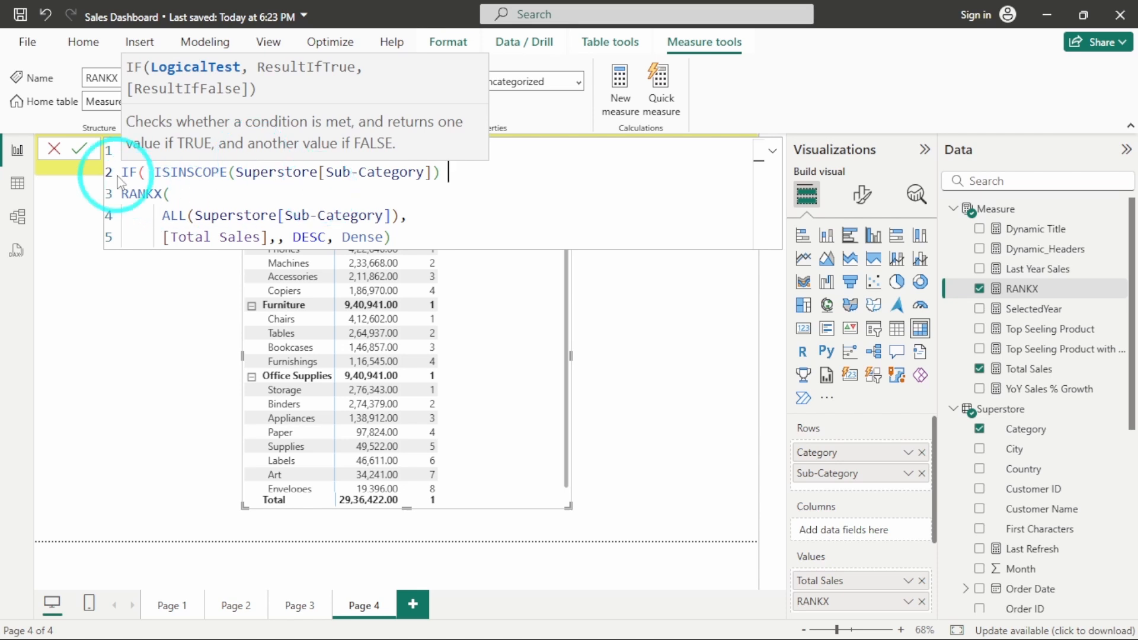
pyautogui.press('BackSpace')
pyautogui.write(',')
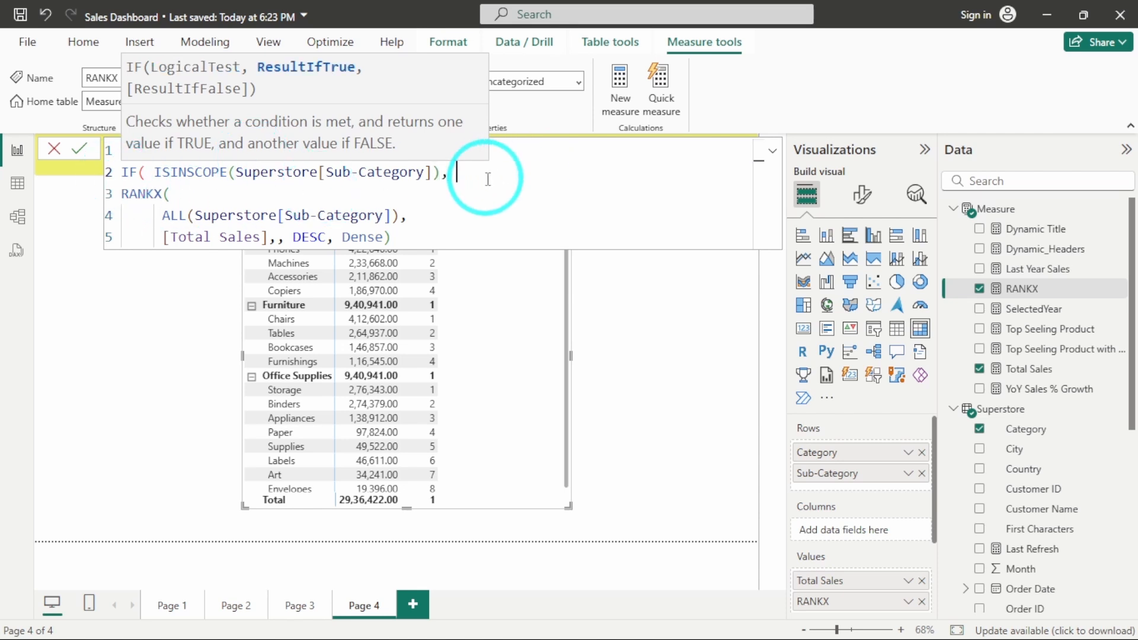
# - After the existing RANKX expression, add a nested IF with ISINSCOPE(Superstore[Category]) as its condition for the false result
pyautogui.moveTo(392, 237); pyautogui.dragTo(56, 190)
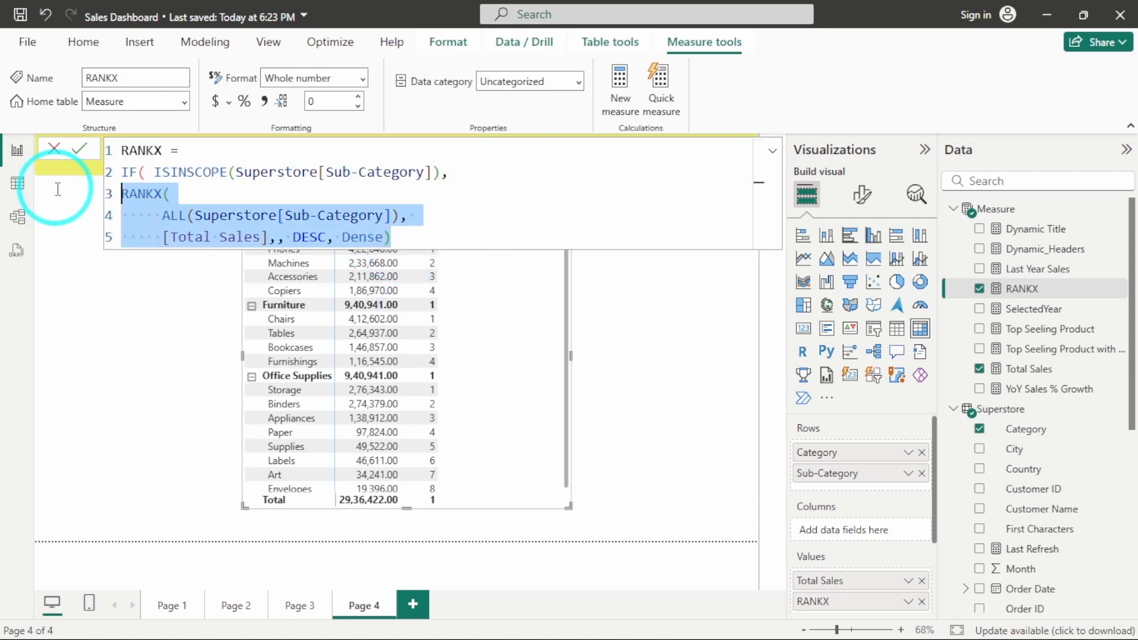
pyautogui.click(399, 237)
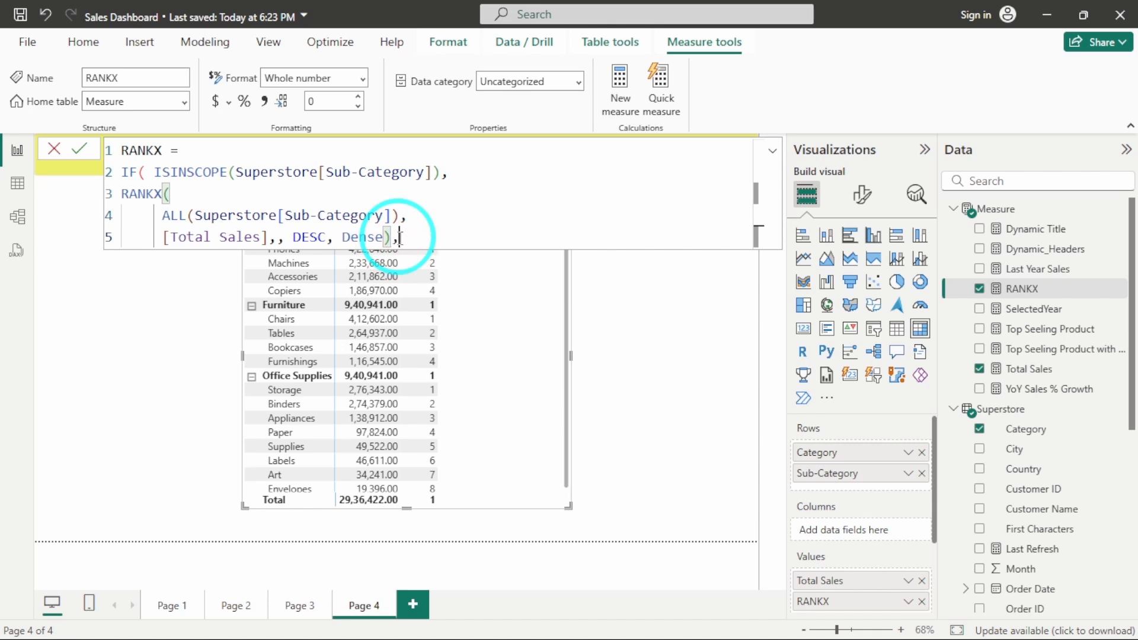
pyautogui.write('),')
pyautogui.hotkey('shift', 'Return')
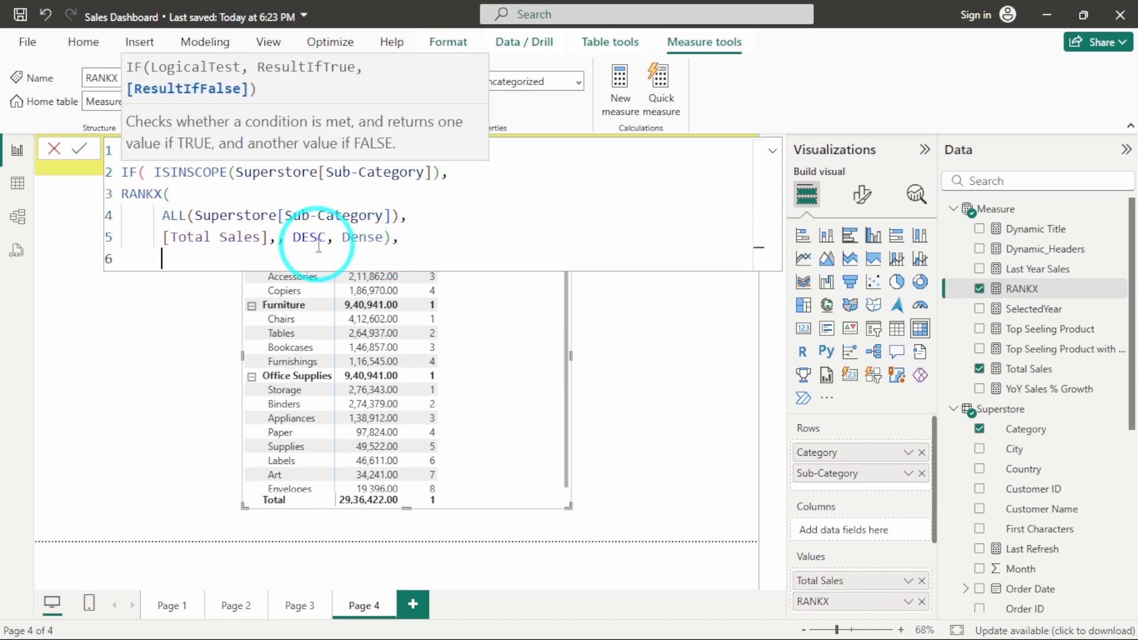
pyautogui.write('IF(')
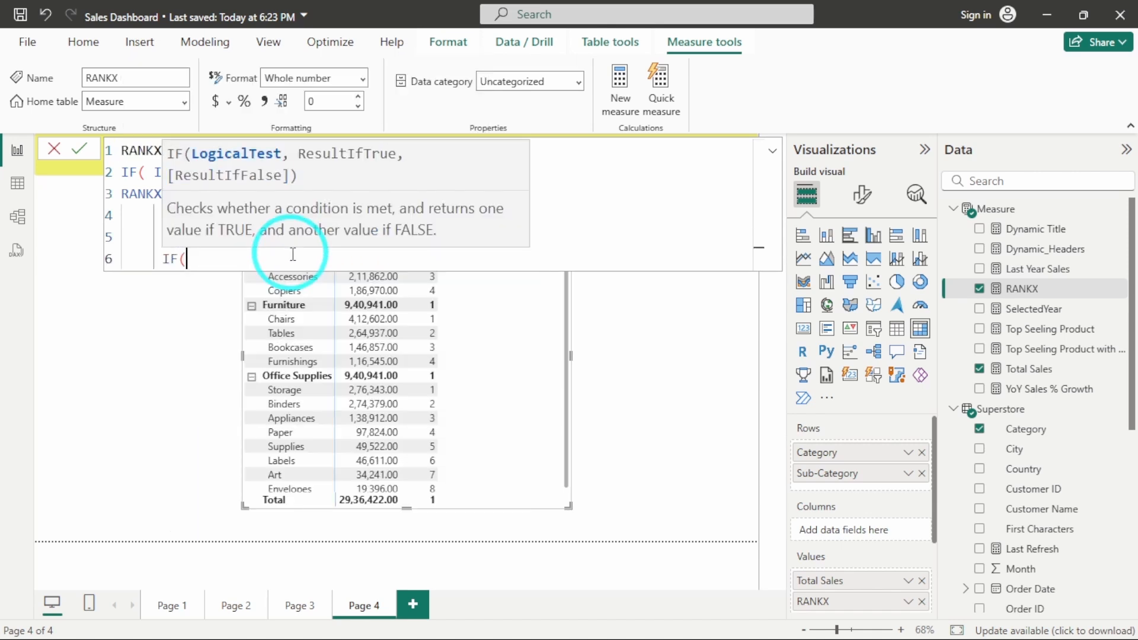
pyautogui.write('ISINSCOPE(')
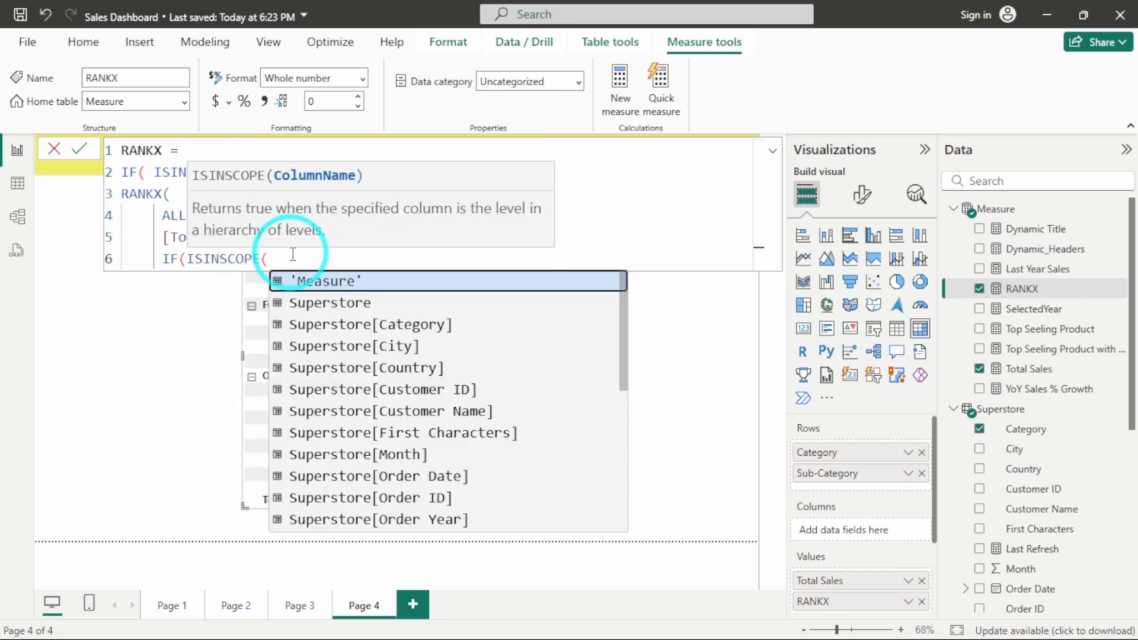
pyautogui.write('cat')
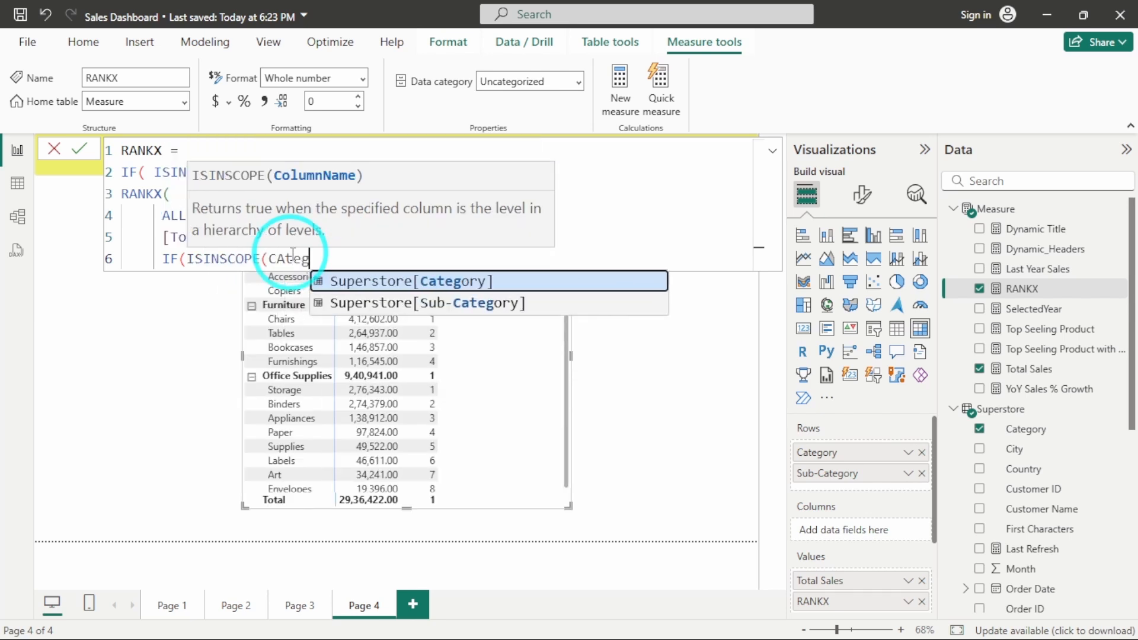
pyautogui.press('Tab')
pyautogui.write('<')
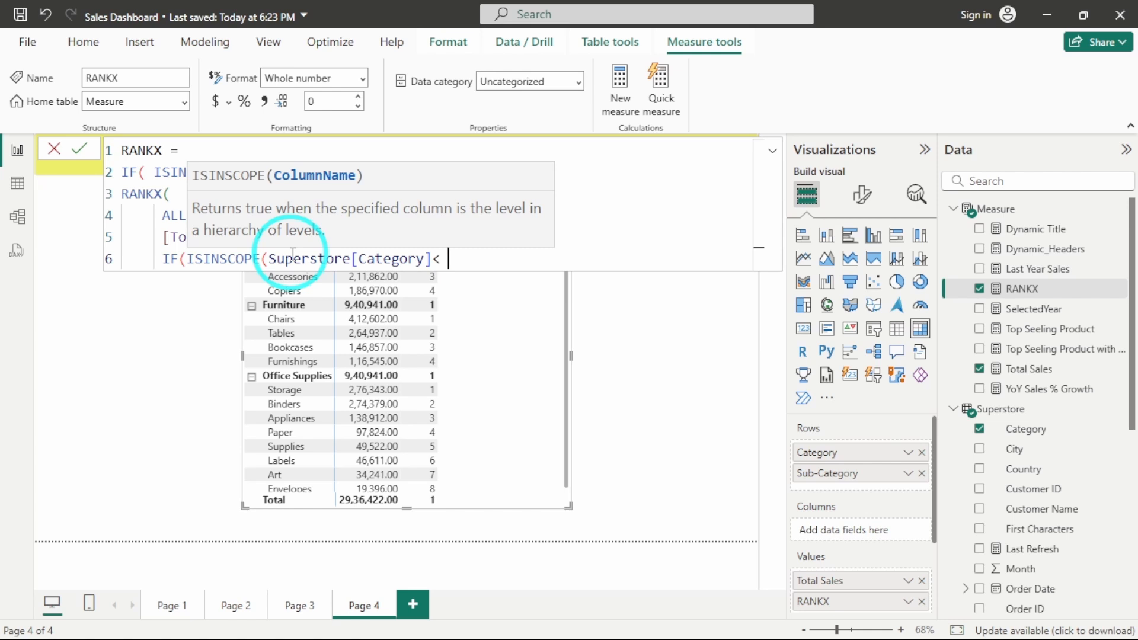
pyautogui.press('BackSpace')
pyautogui.write('),')
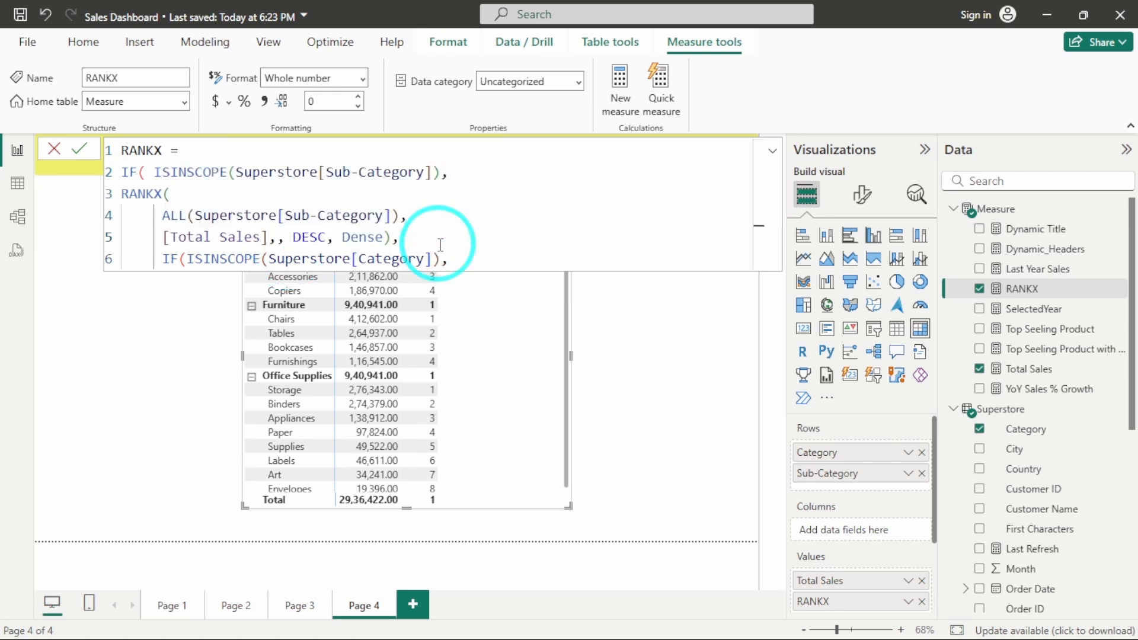
# - Copy the sub-category RANKX expression onto a new line as the true result of the nested IF
pyautogui.moveTo(432, 241); pyautogui.dragTo(64, 198)
pyautogui.hotkey('ctrl', 'c')
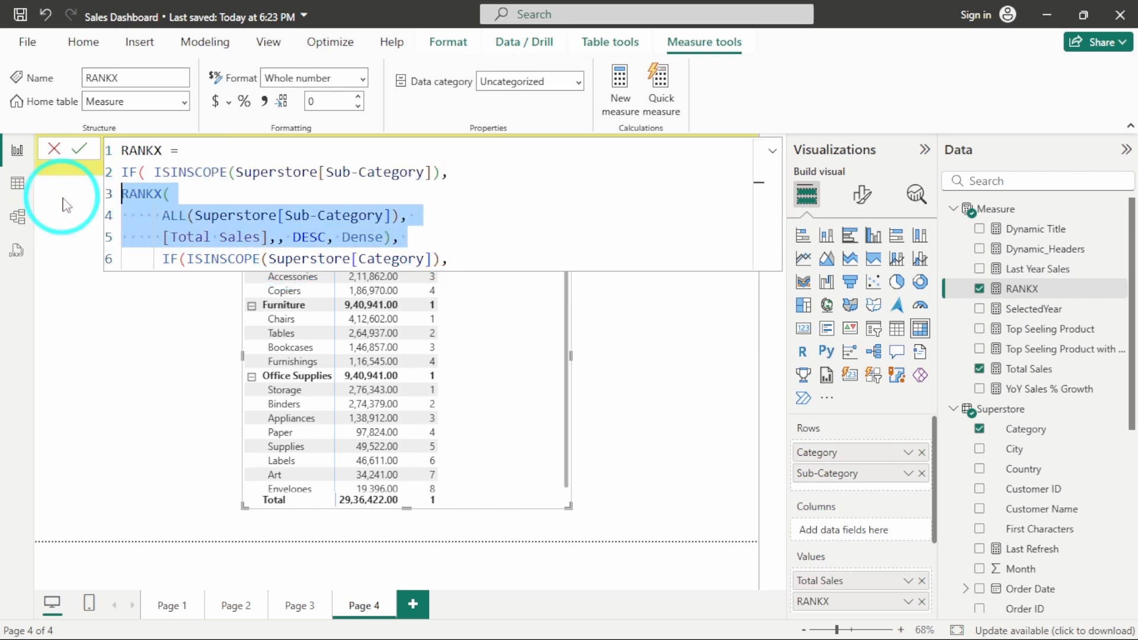
pyautogui.click(468, 259)
pyautogui.press('Return')
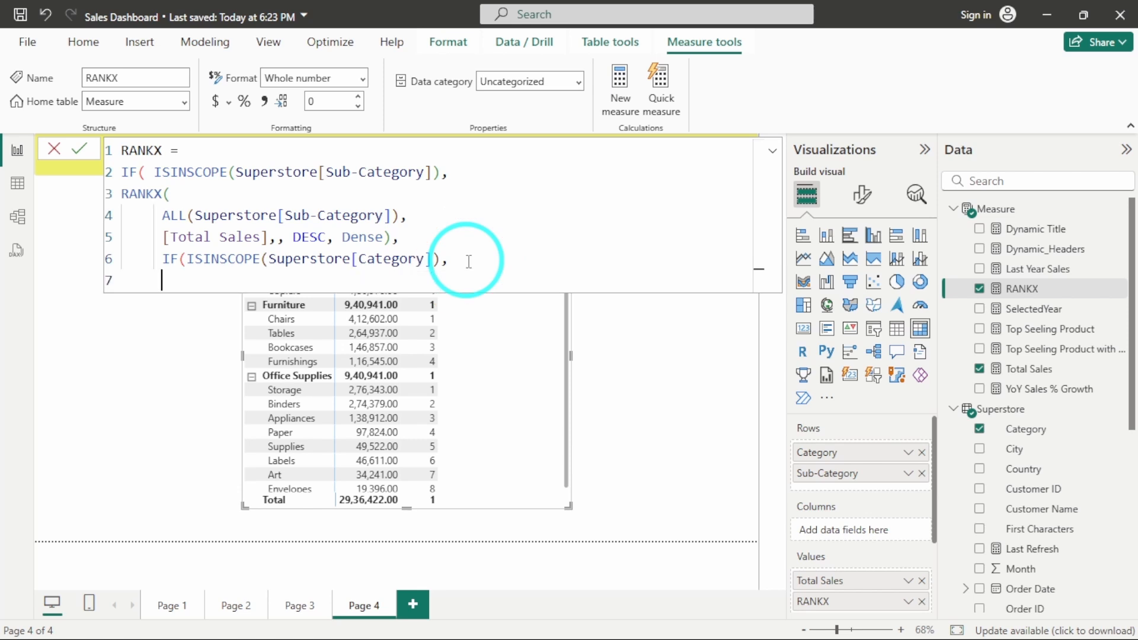
pyautogui.hotkey('ctrl', 'v')
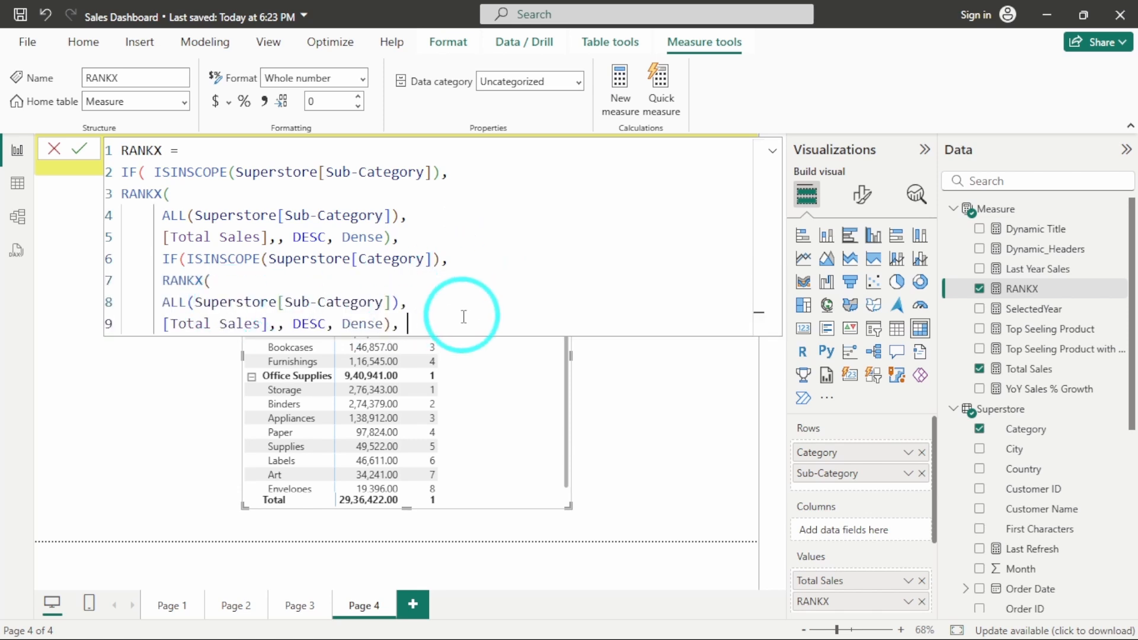
# - Change the copied RANKX expression's table argument to ALL(Superstore[Category])
pyautogui.click(316, 303)
pyautogui.press('BackSpace')
pyautogui.press('BackSpace')
pyautogui.press('BackSpace')
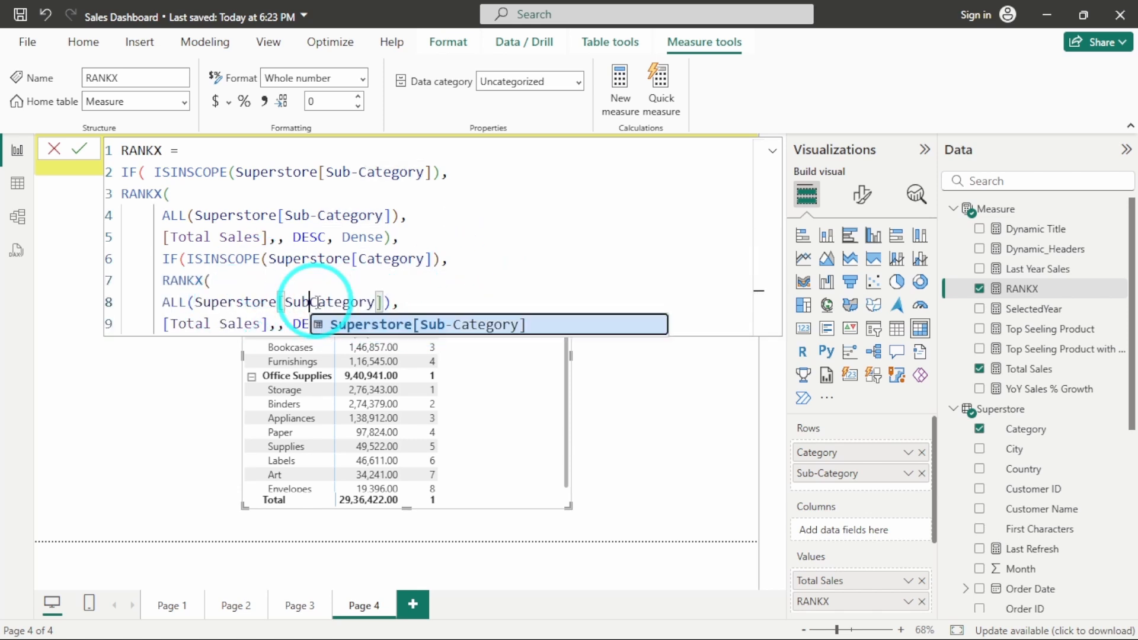
pyautogui.press('BackSpace')
pyautogui.click(409, 283)
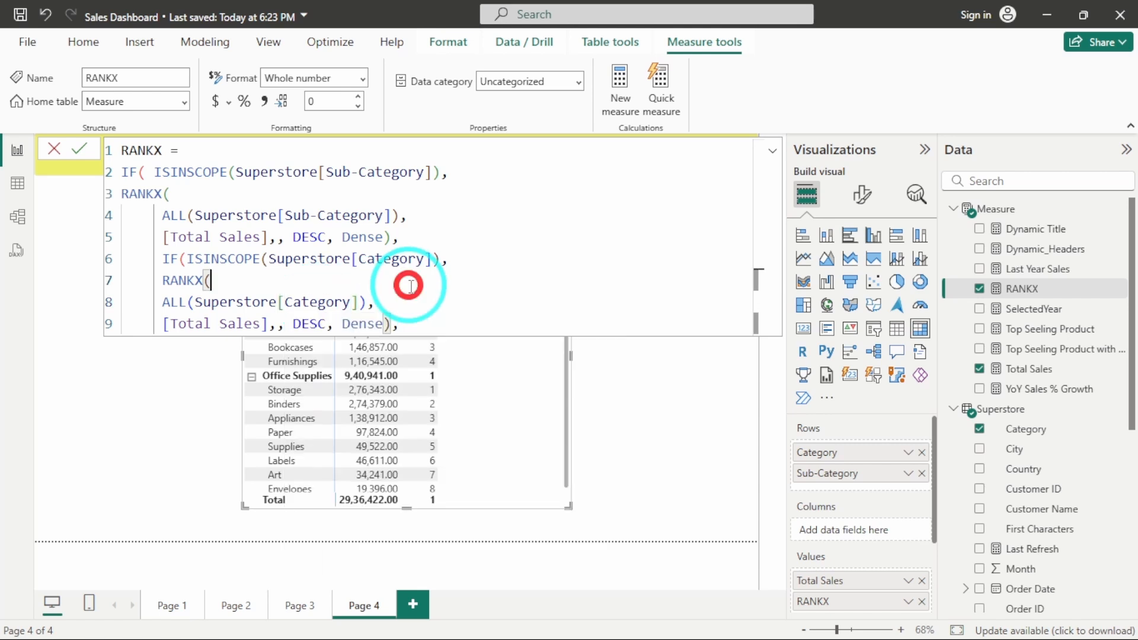
# - Replace the formula's trailing comma with closing parentheses for both IF functions, commit the measure and close the formula editor
pyautogui.click(436, 326)
pyautogui.press('BackSpace')
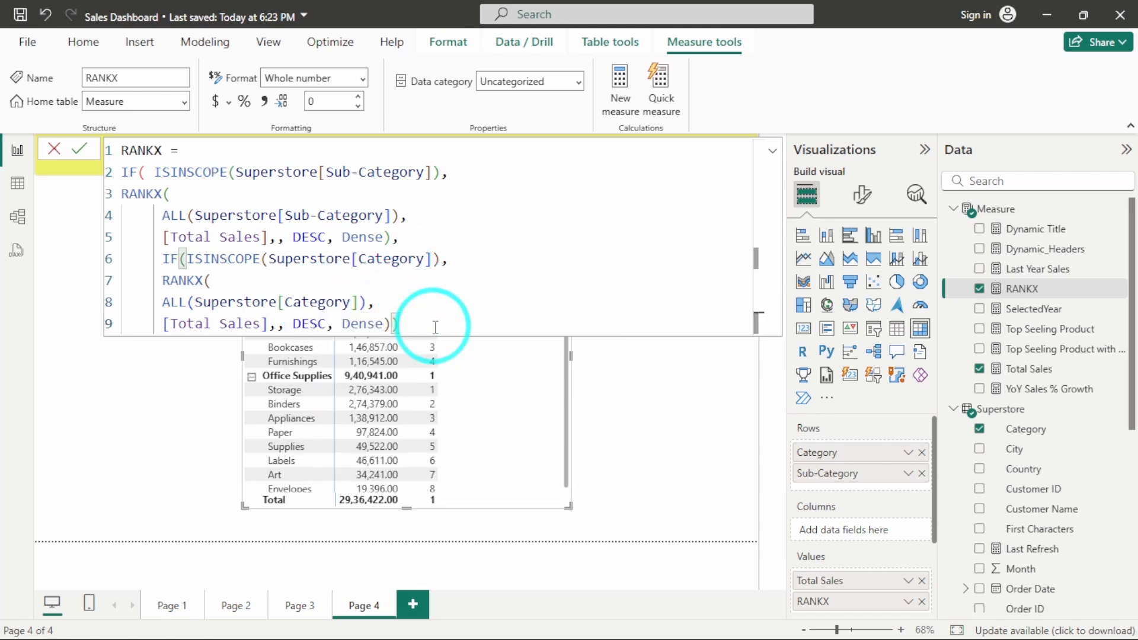
pyautogui.write(')')
pyautogui.press('Return')
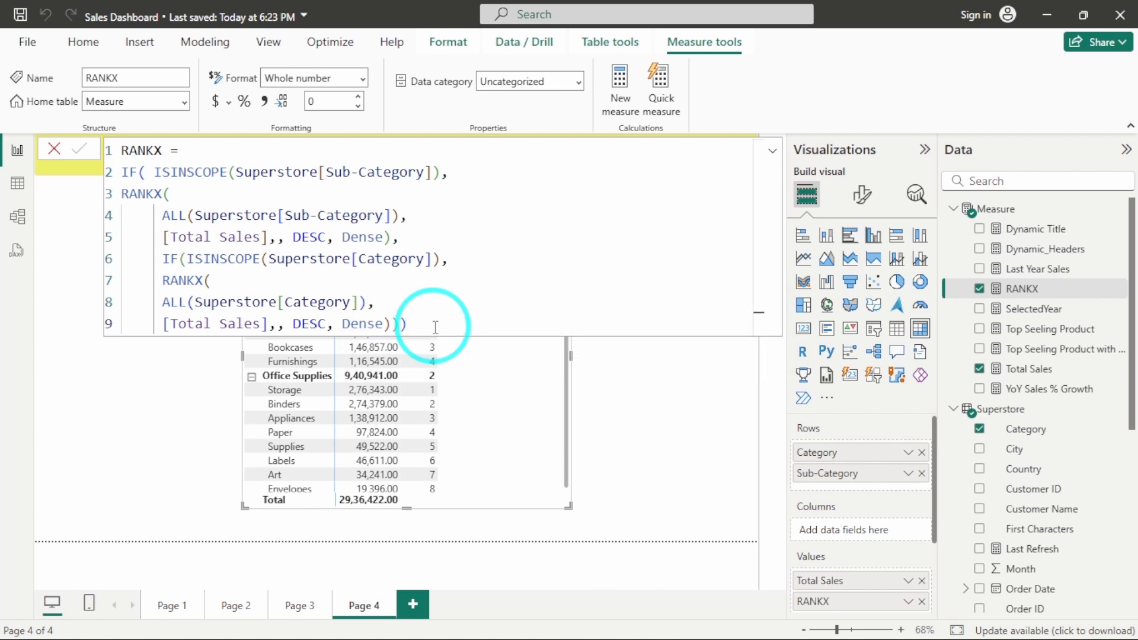
pyautogui.click(53, 149)
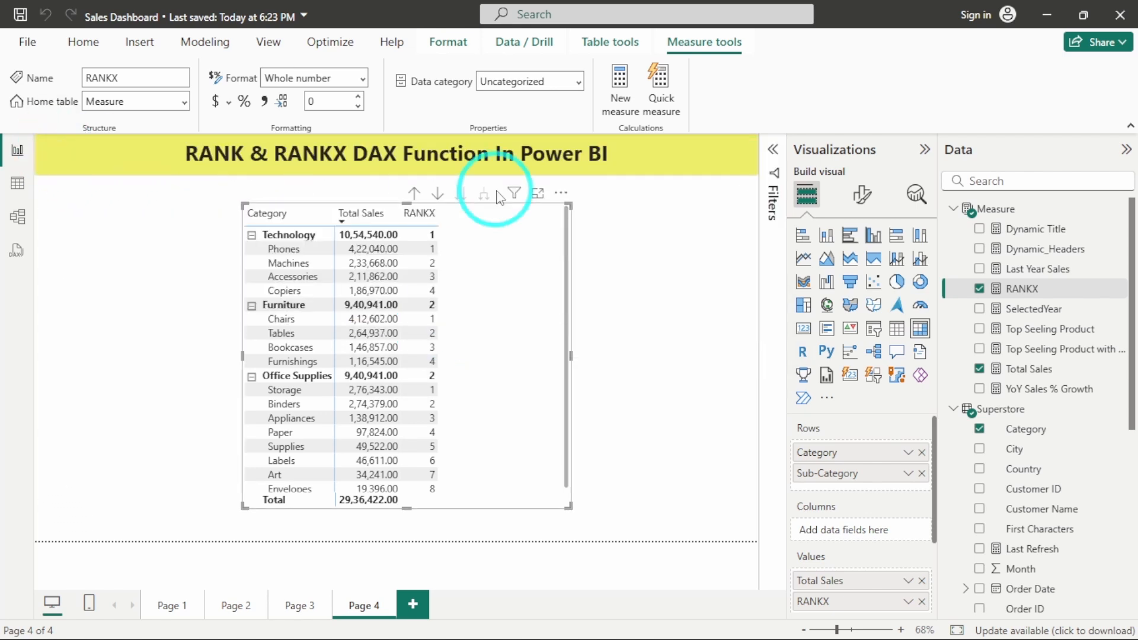
# - Roll the matrix up to category level and inspect the ranks of Technology's sub-categories, leaving the category collapsed
pyautogui.click(414, 194)
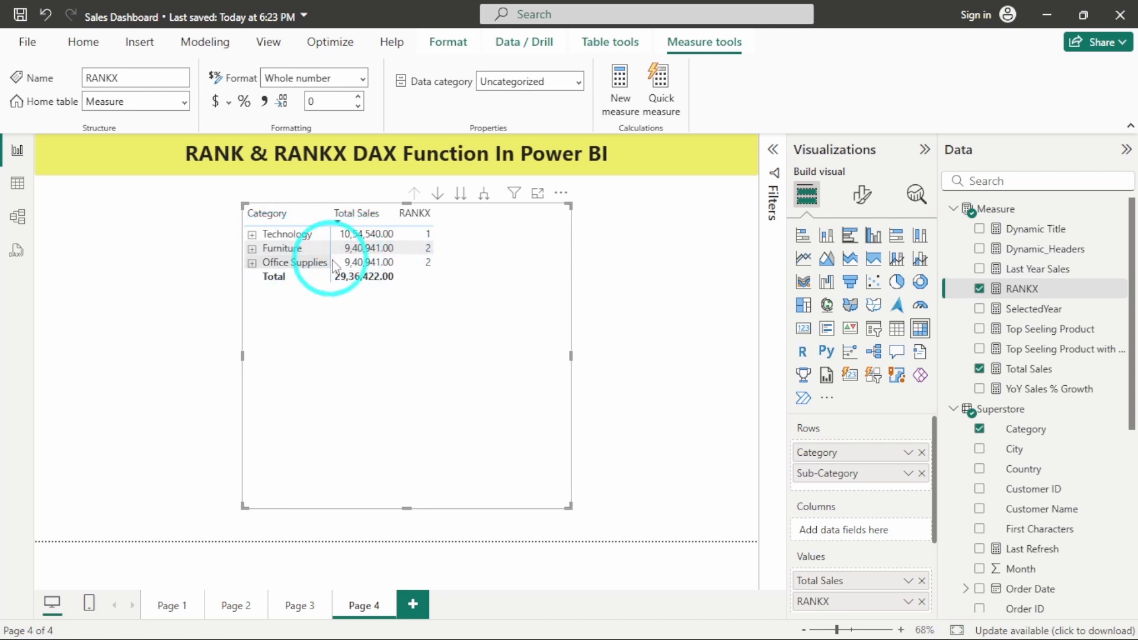
pyautogui.click(252, 235)
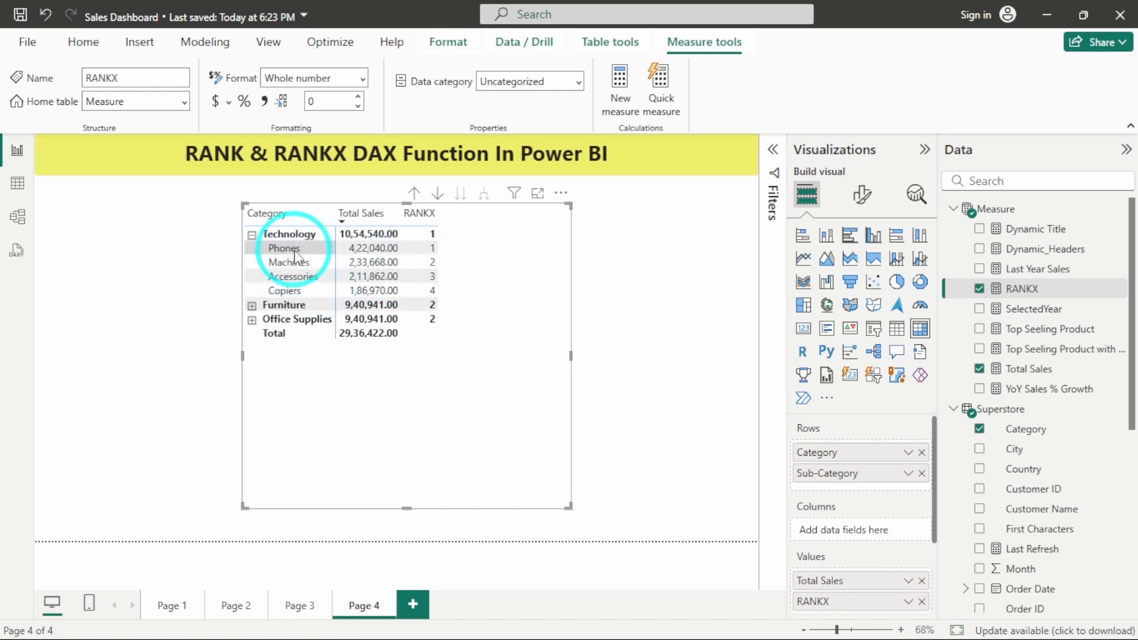
pyautogui.click(252, 235)
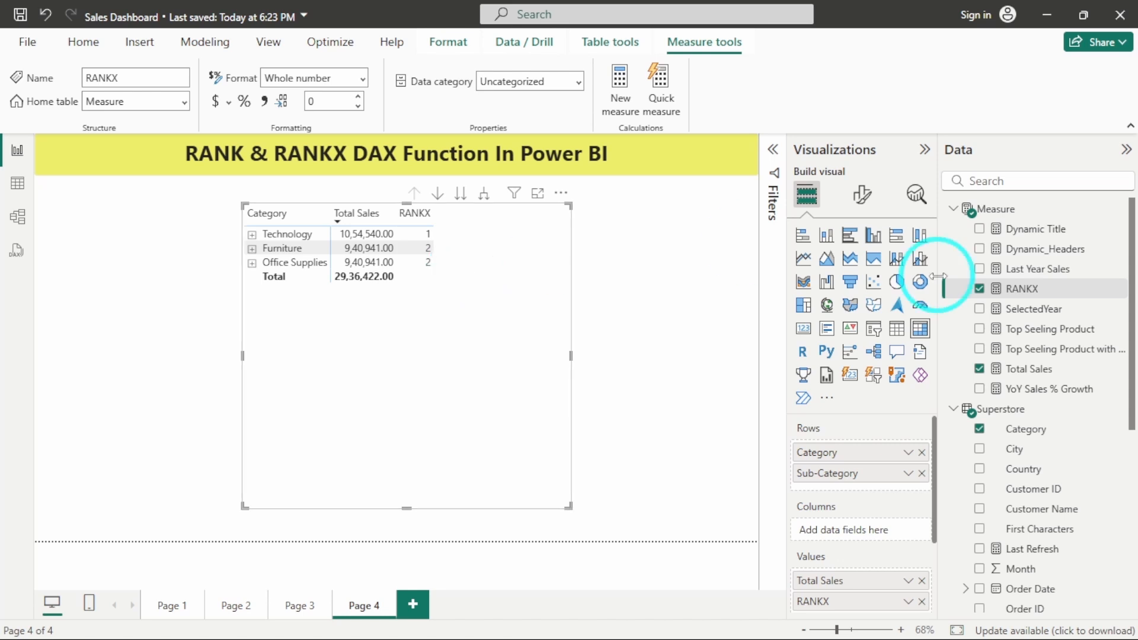
# - Create a new measure named RANK in the Measure table and start a second formula line
pyautogui.click(1121, 209)
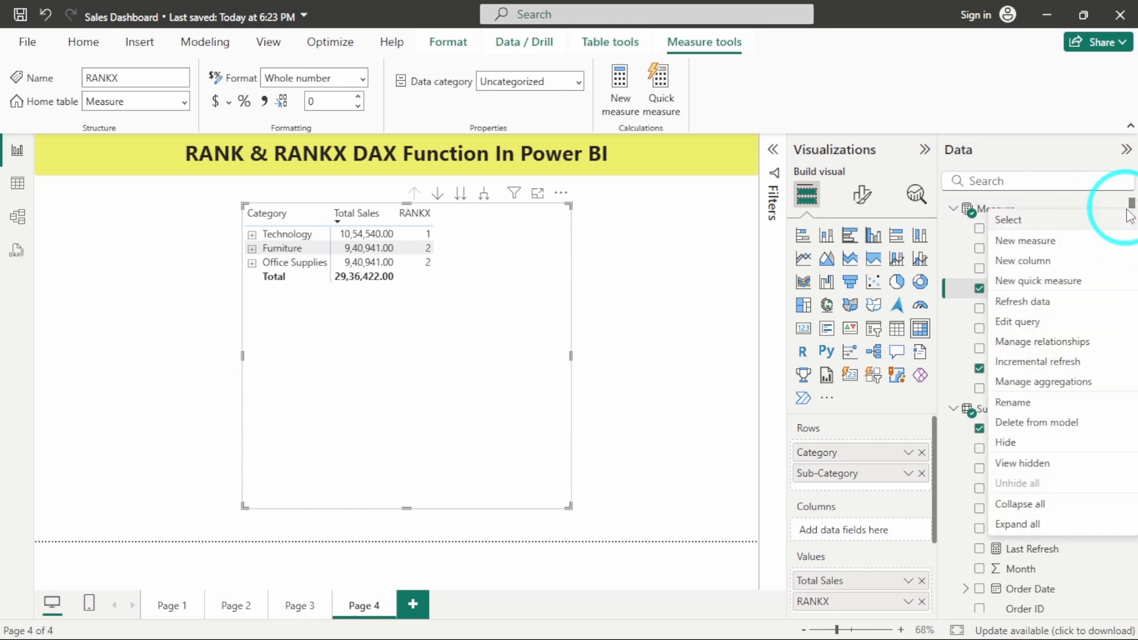
pyautogui.click(1064, 239)
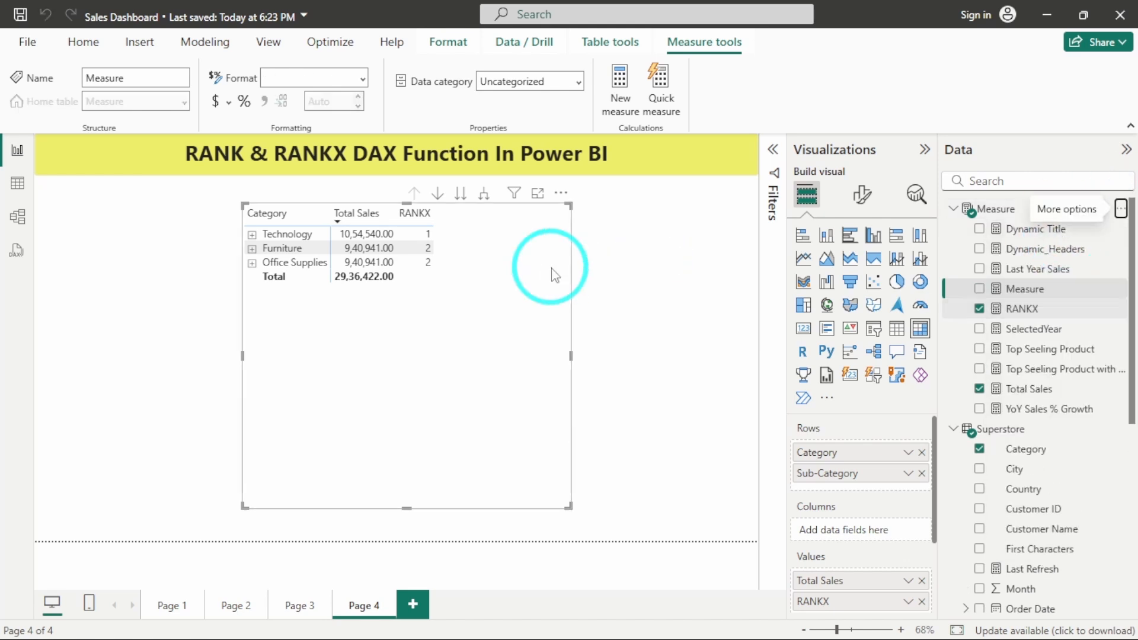
pyautogui.write('RANK =')
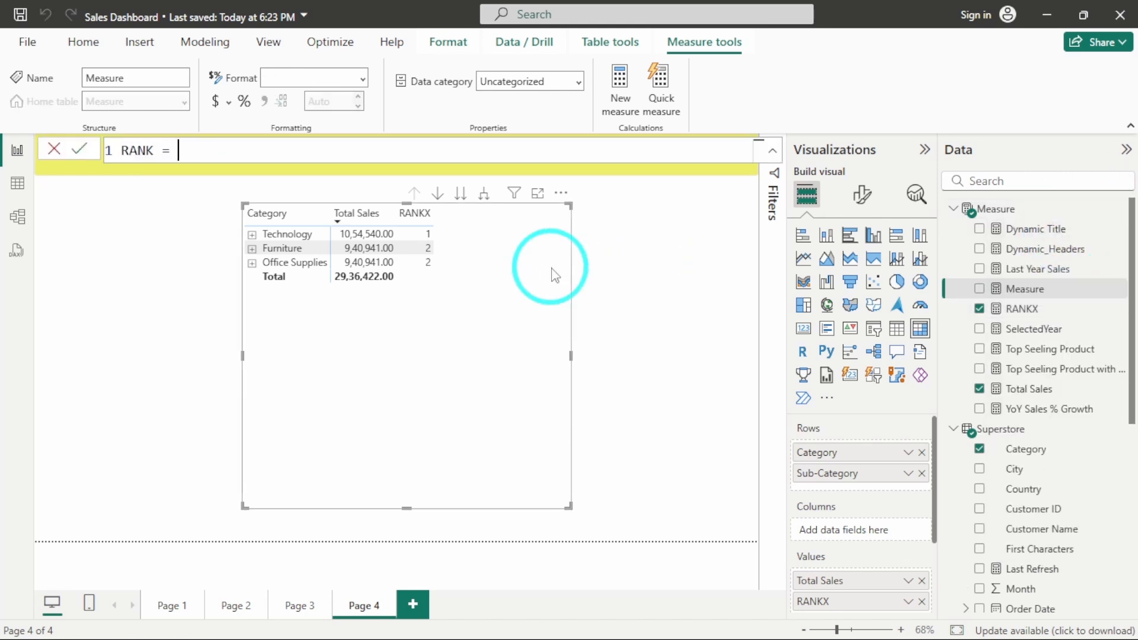
pyautogui.hotkey('shift', 'Return')
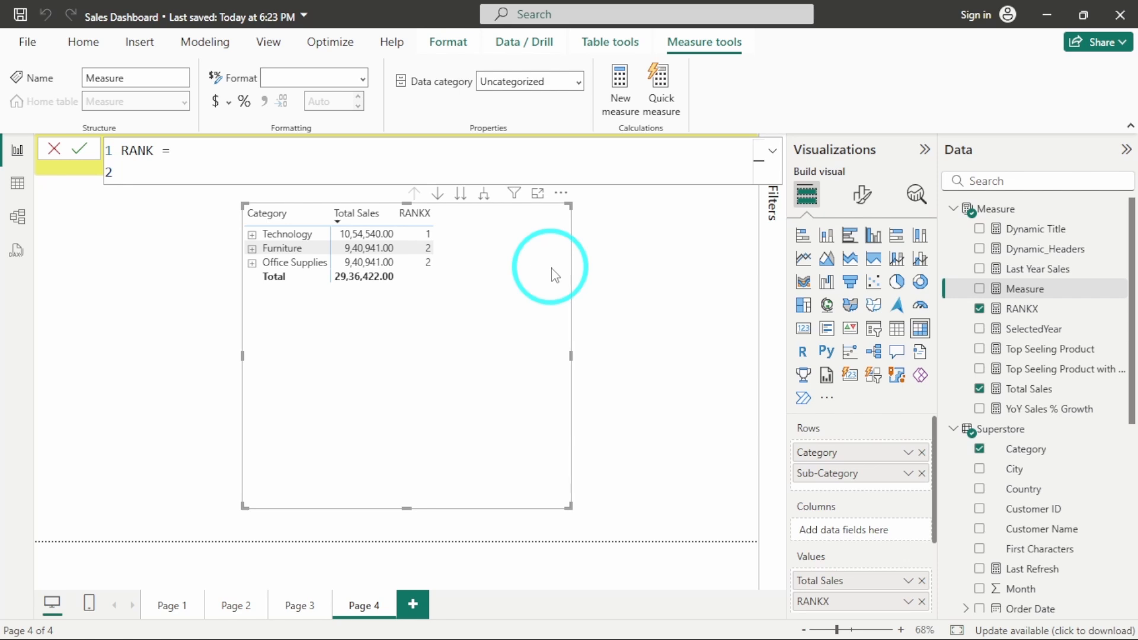
# - Begin the measure's formula with the RANK function and enter Dense as its ties argument
pyautogui.write('RAN')
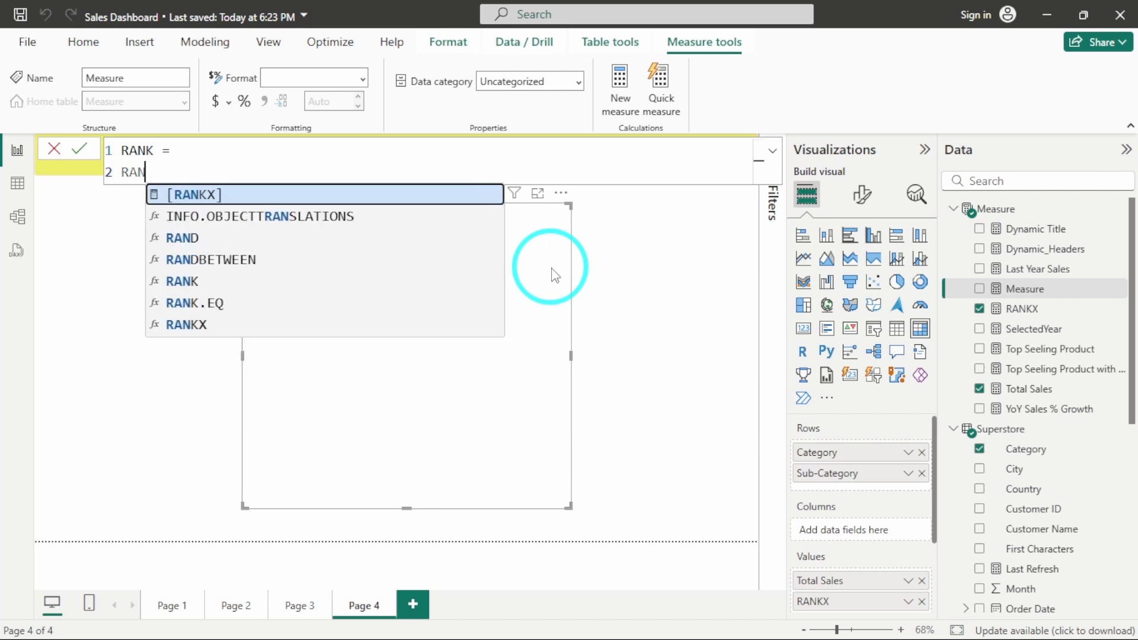
pyautogui.write('K')
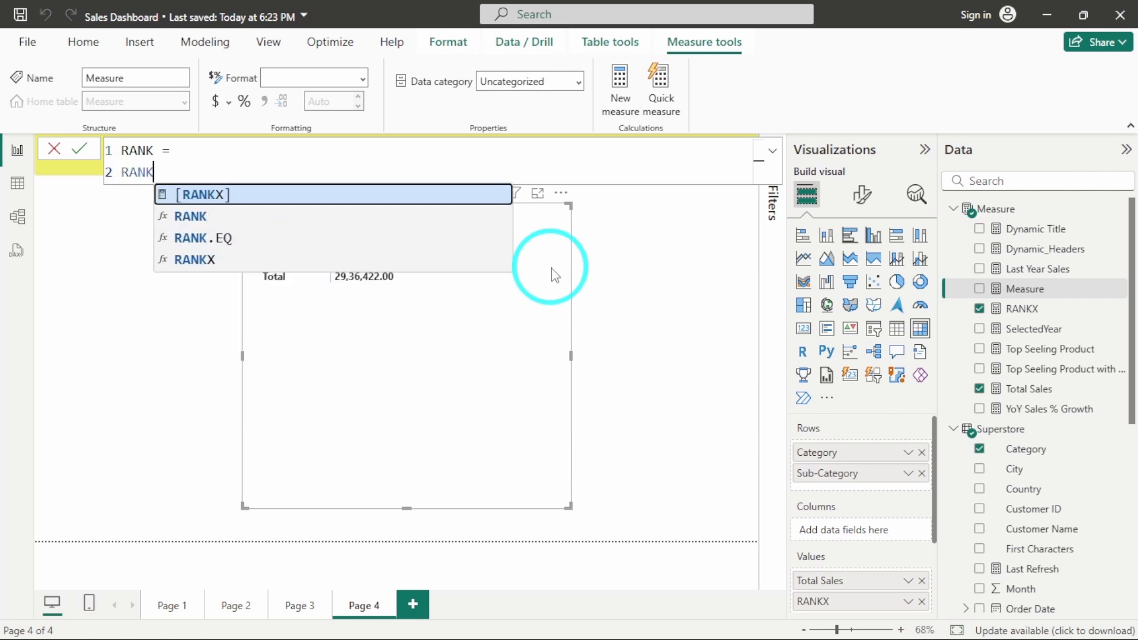
pyautogui.write('(')
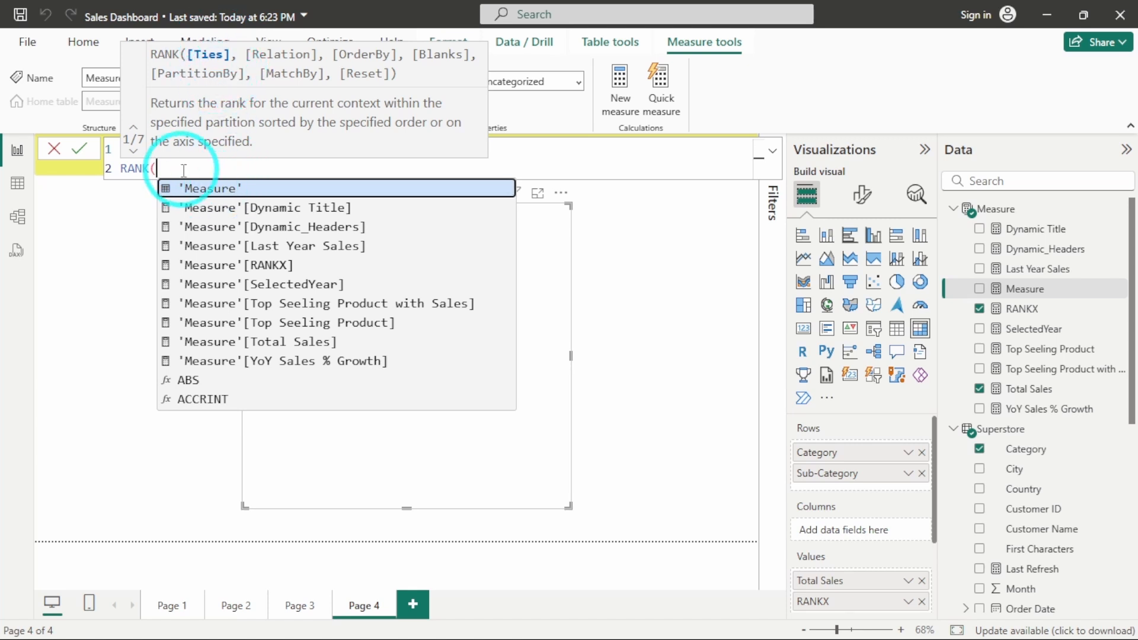
pyautogui.write('Dense,')
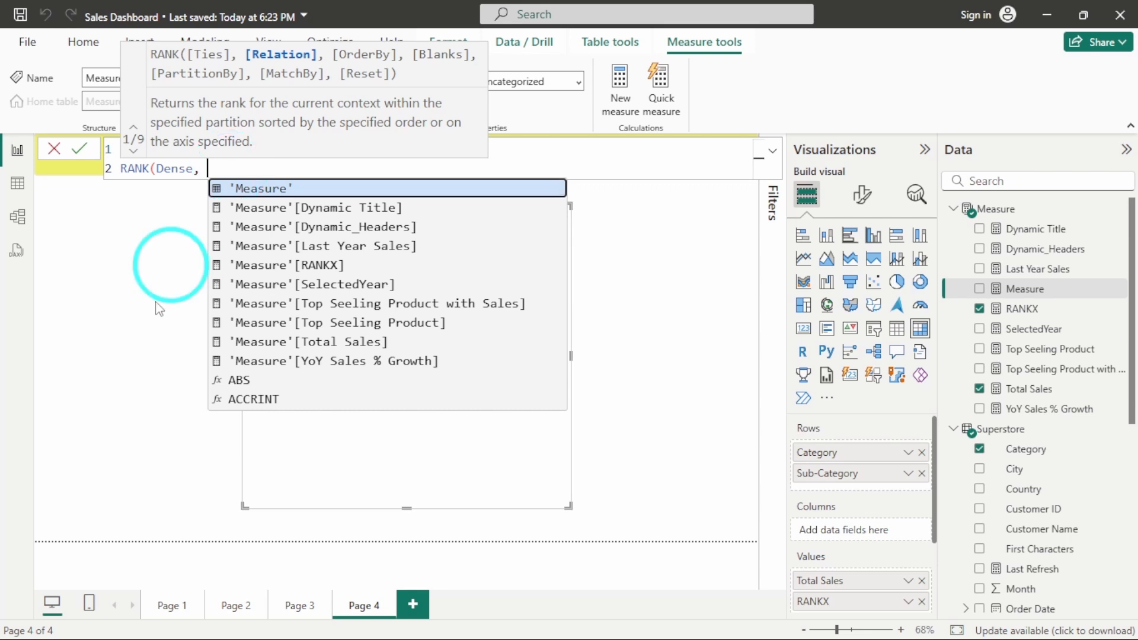
# - Enter ALL(Superstore[Category]) as the RANK function's relation argument, followed by a comma for the next argument
pyautogui.write('ALL')
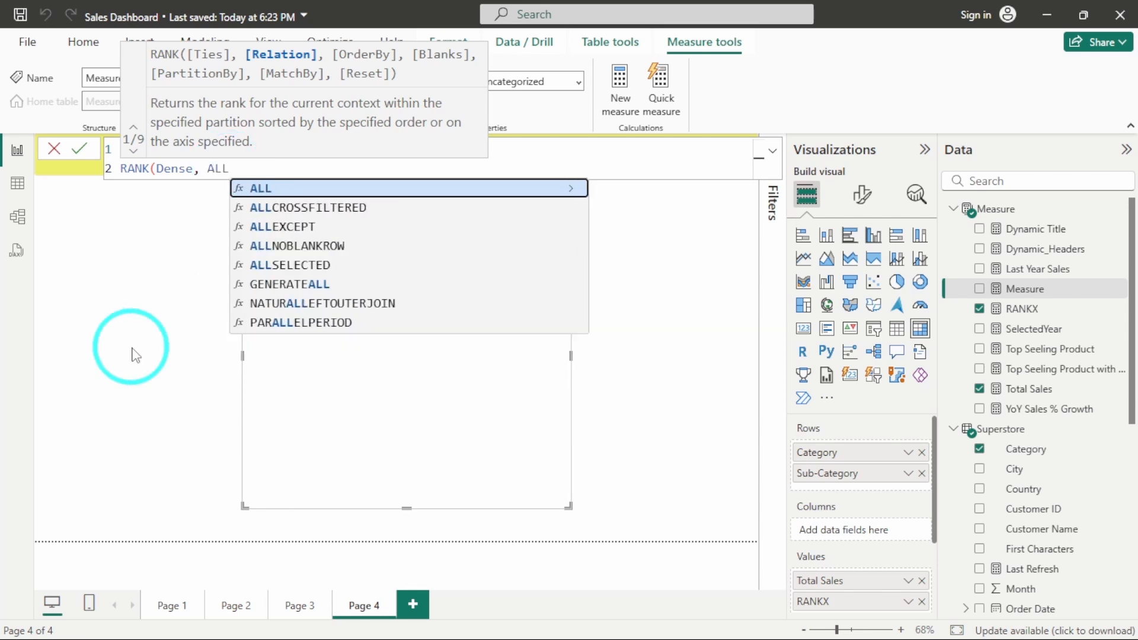
pyautogui.write('(')
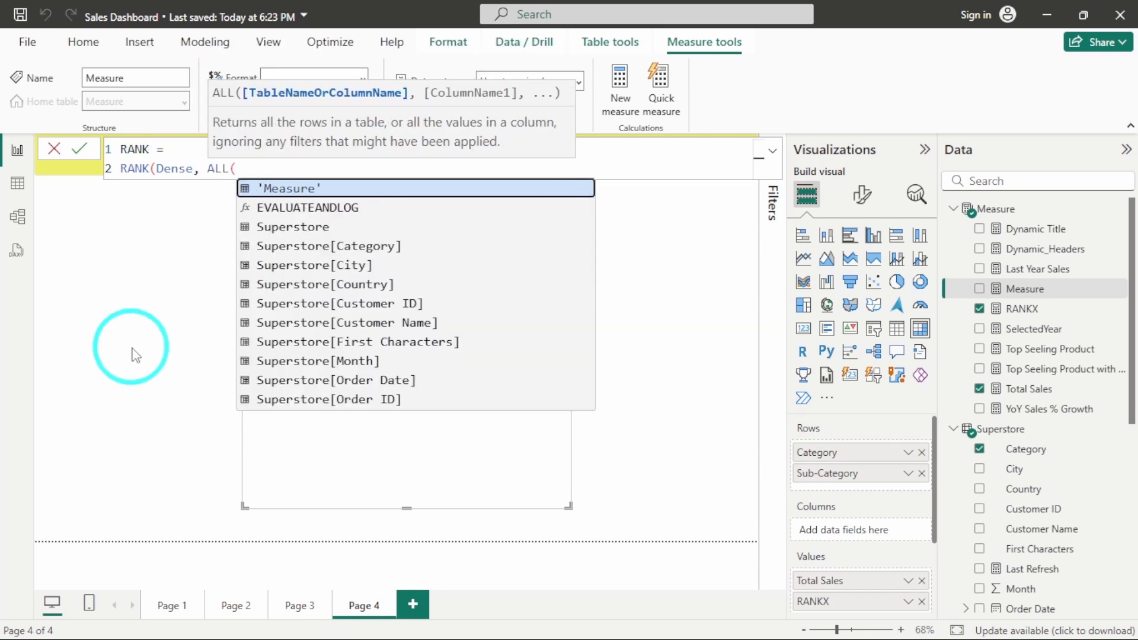
pyautogui.write('Categ')
pyautogui.press('Tab')
pyautogui.write(')')
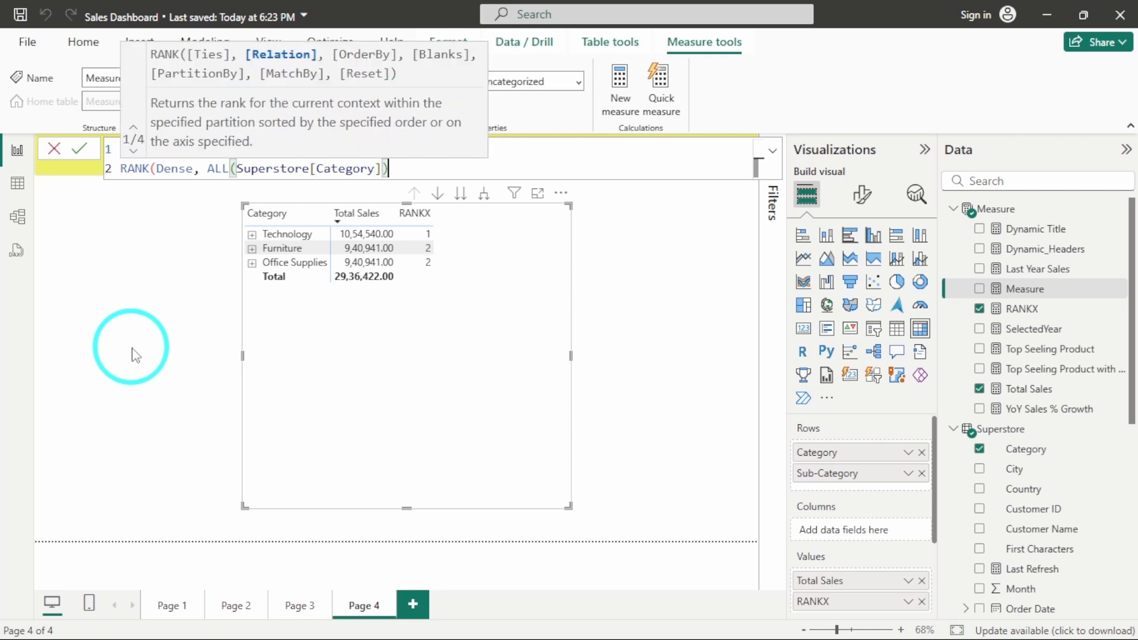
pyautogui.write(', ')
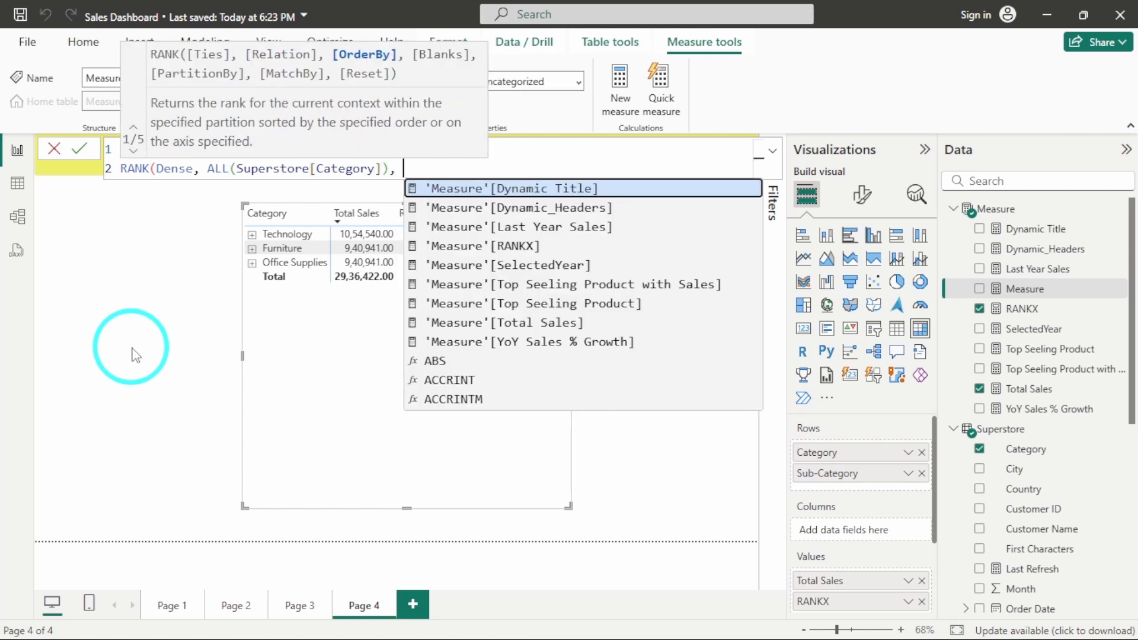
# - Start the ORDERBY function as RANK's order-by argument
pyautogui.write('ORFE')
pyautogui.press('BackSpace')
pyautogui.press('BackSpace')
pyautogui.press('BackSpace')
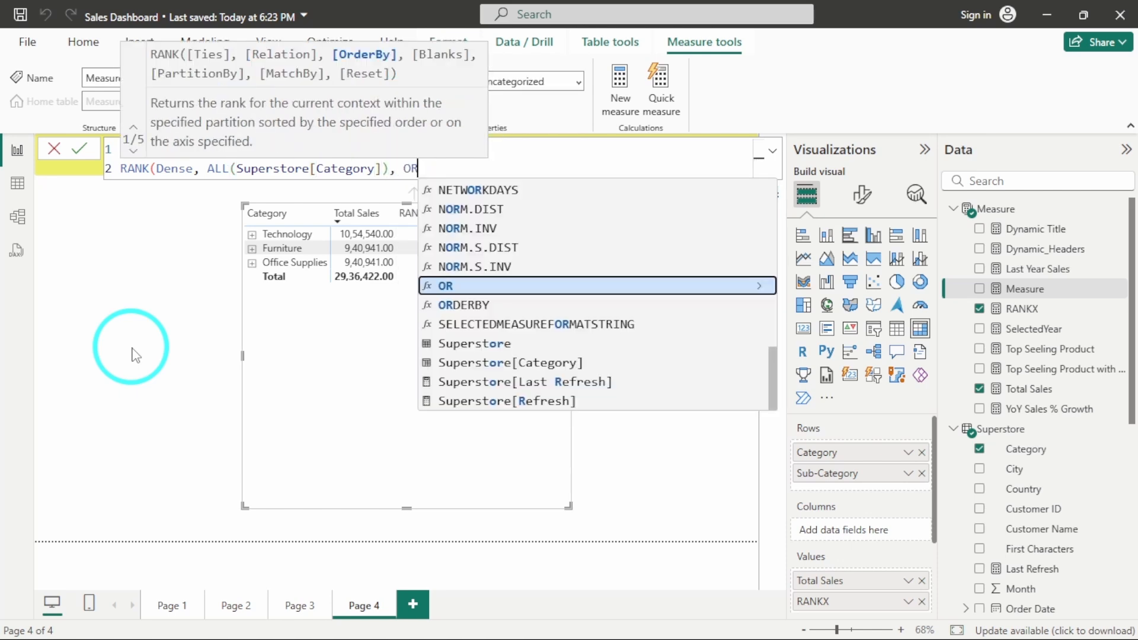
pyautogui.write('RDE')
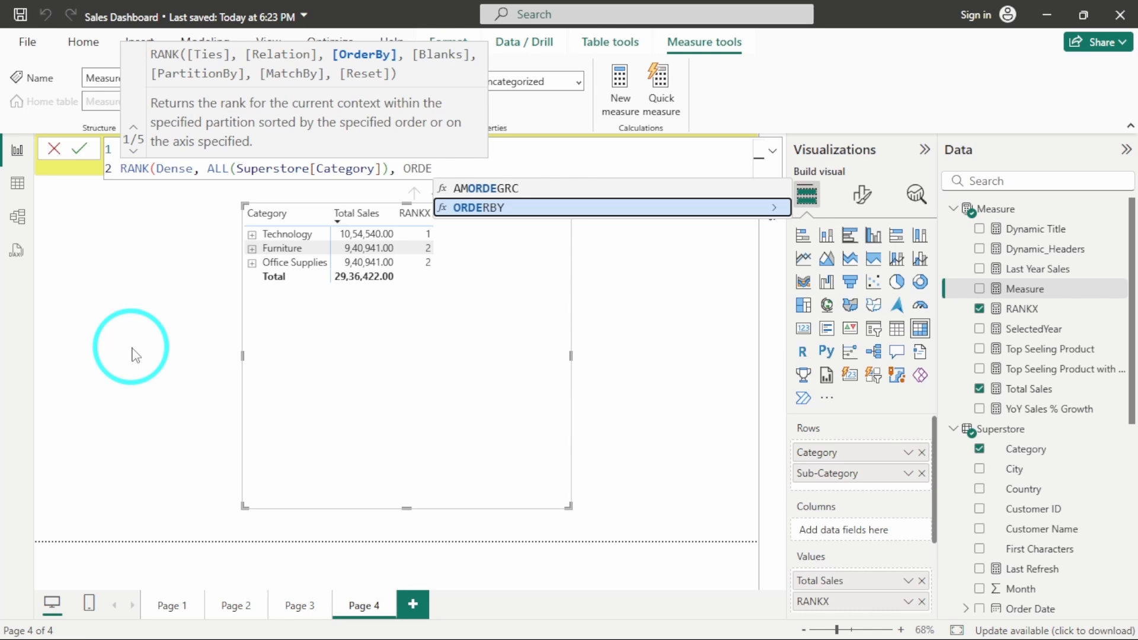
pyautogui.write('R')
pyautogui.press('Tab')
pyautogui.press('Escape')
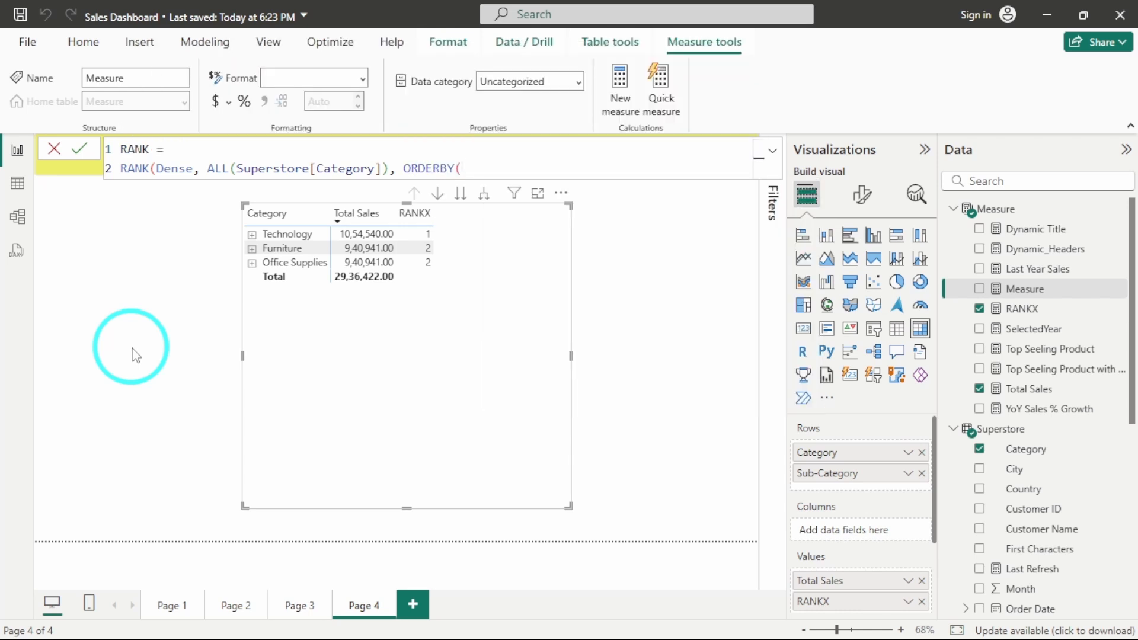
# - Complete the RANK measure by ordering on [Total Sales], and add the measure to the matrix's values
pyautogui.write('Total')
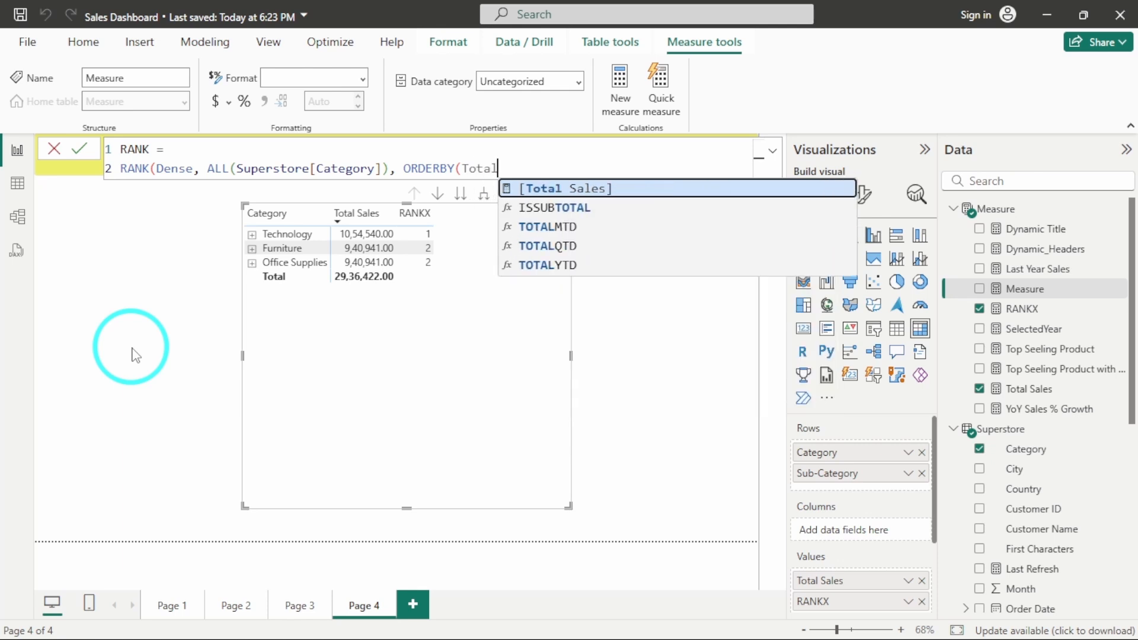
pyautogui.press('Tab')
pyautogui.write('))')
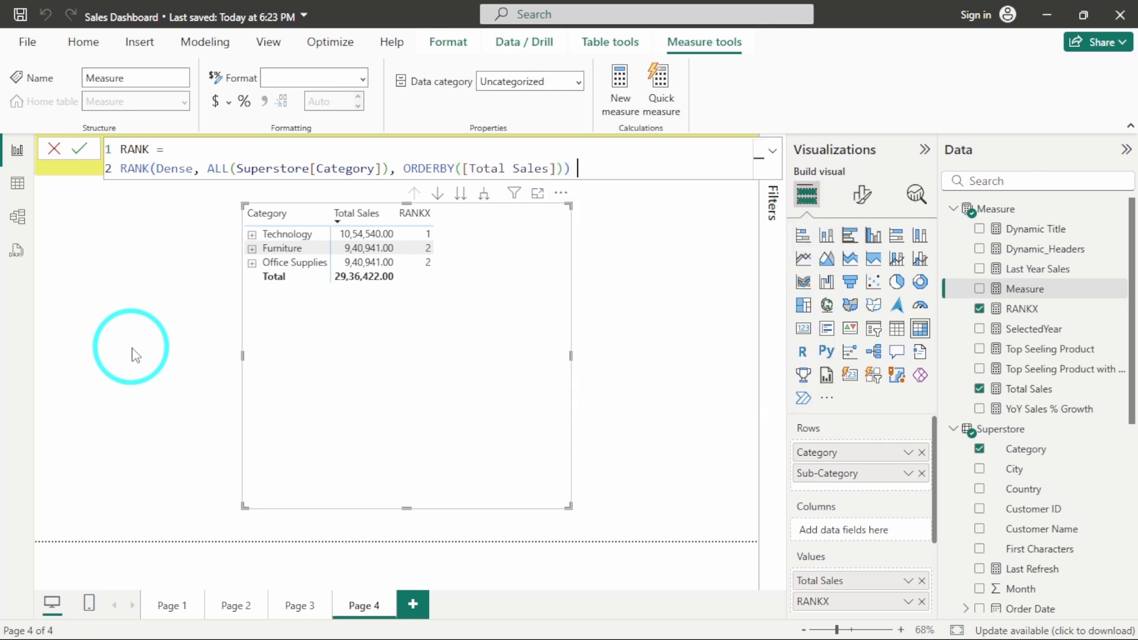
pyautogui.press('Return')
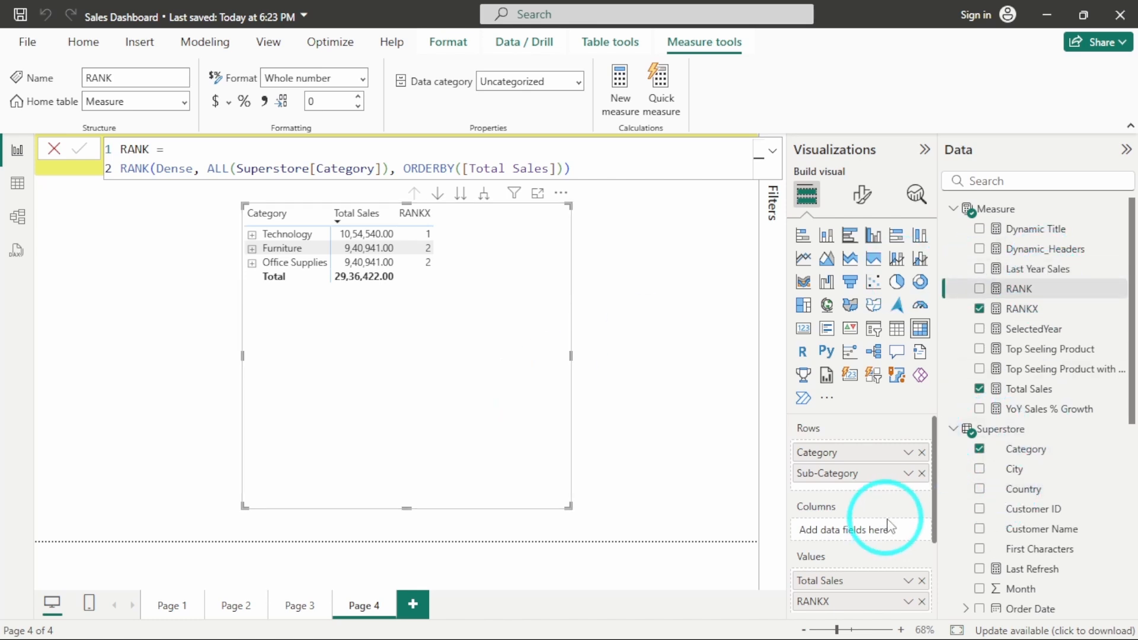
pyautogui.moveTo(903, 634); pyautogui.dragTo(851, 504)
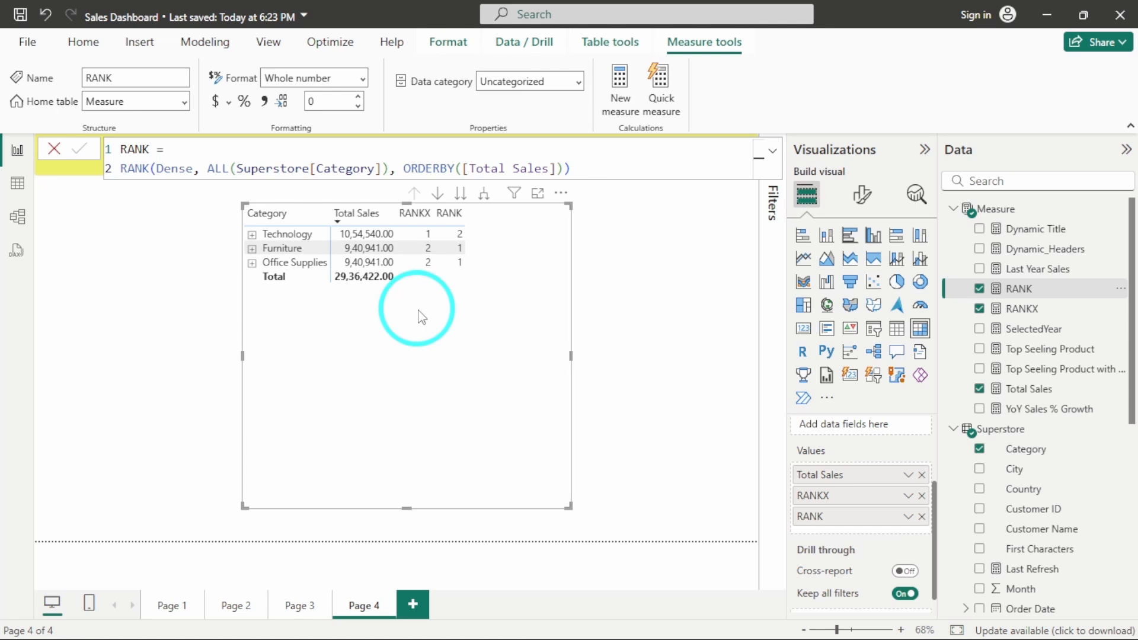
# - Set the ORDERBY direction for [Total Sales] to DESC and commit the RANK measure
pyautogui.click(561, 169)
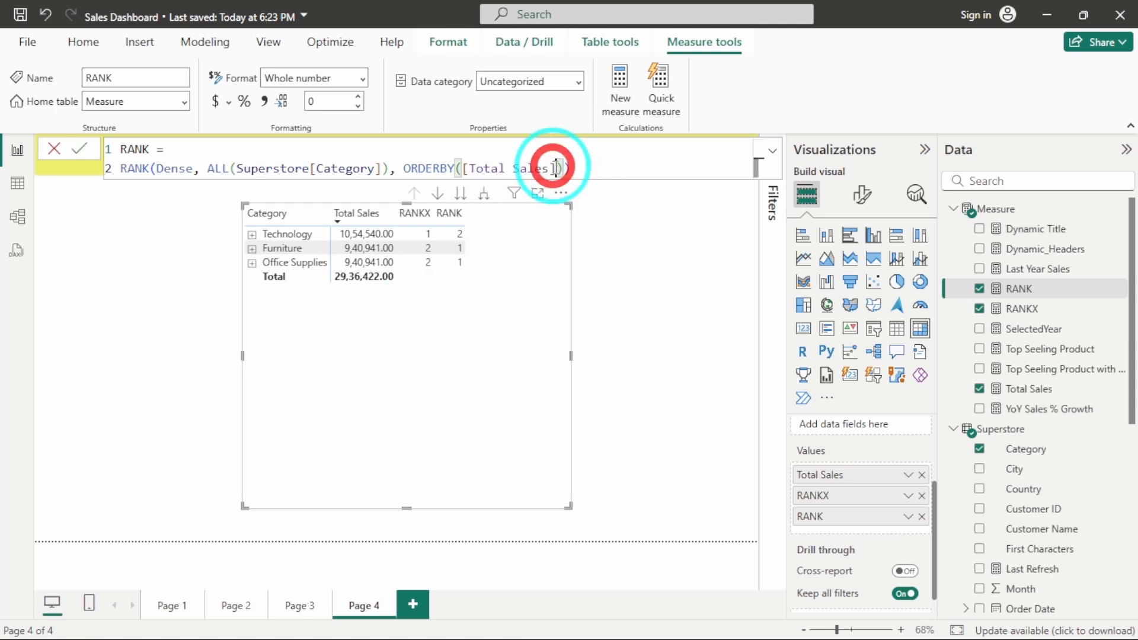
pyautogui.write(', ')
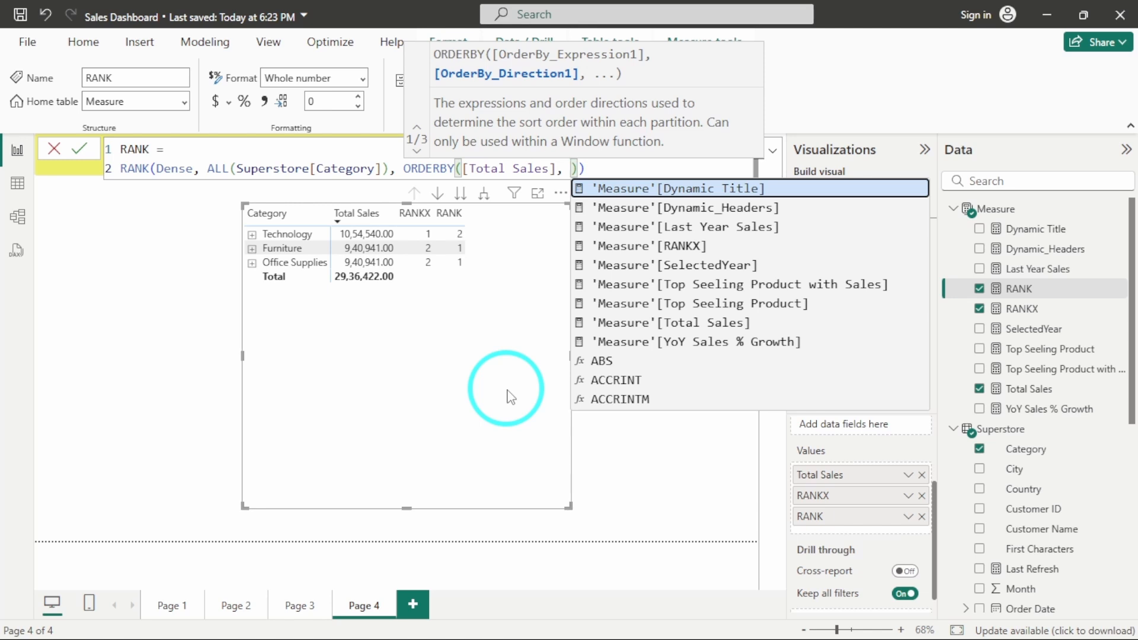
pyautogui.write('DESC')
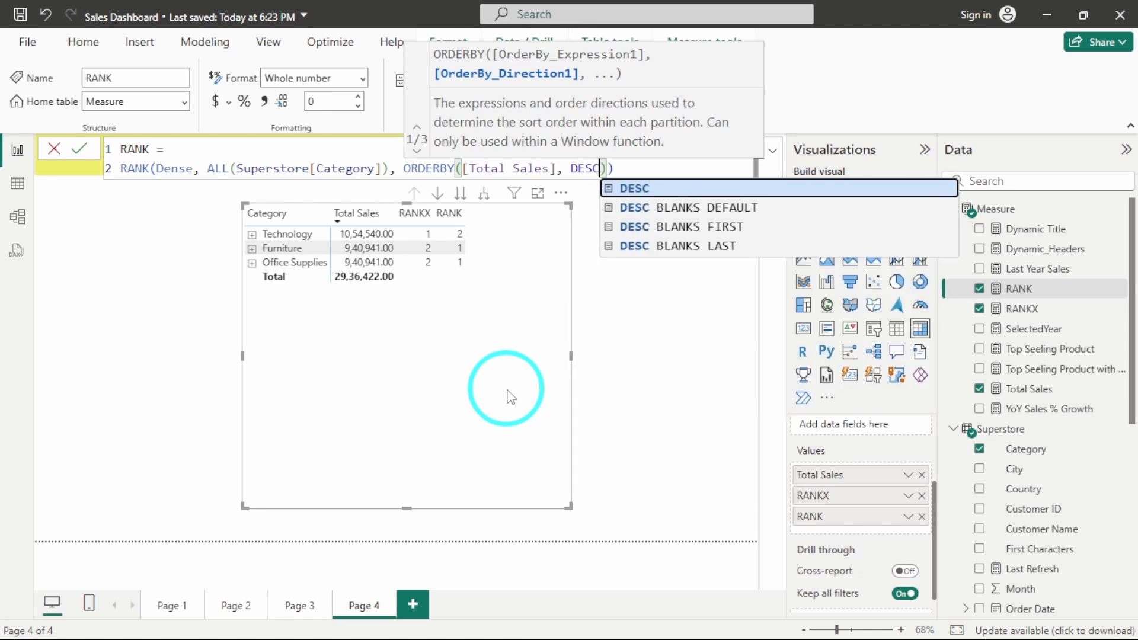
pyautogui.press('Return')
pyautogui.press('Return')
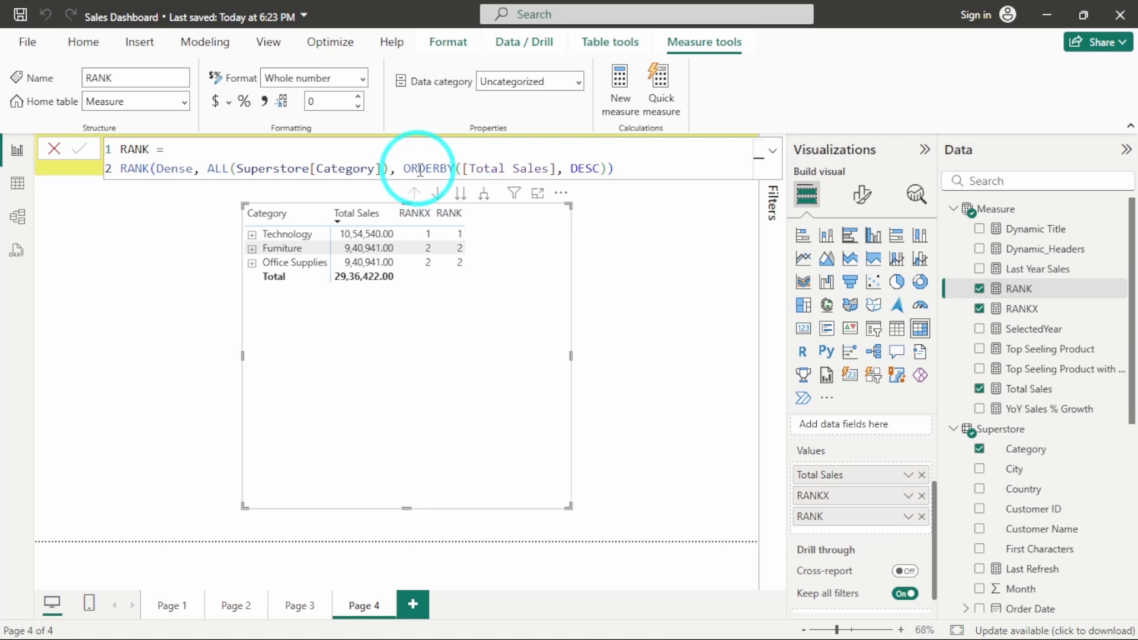
# - Add Superstore[Category] with ASC as the second ORDERBY criterion, commit the measure and expand Technology in the matrix
pyautogui.click(606, 169)
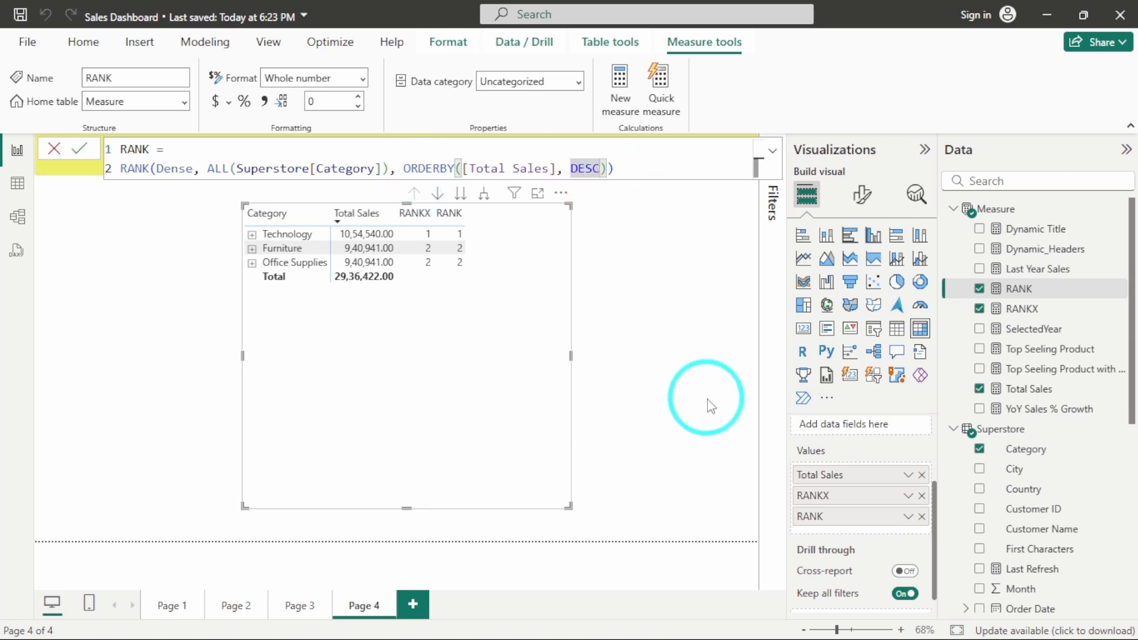
pyautogui.write(',')
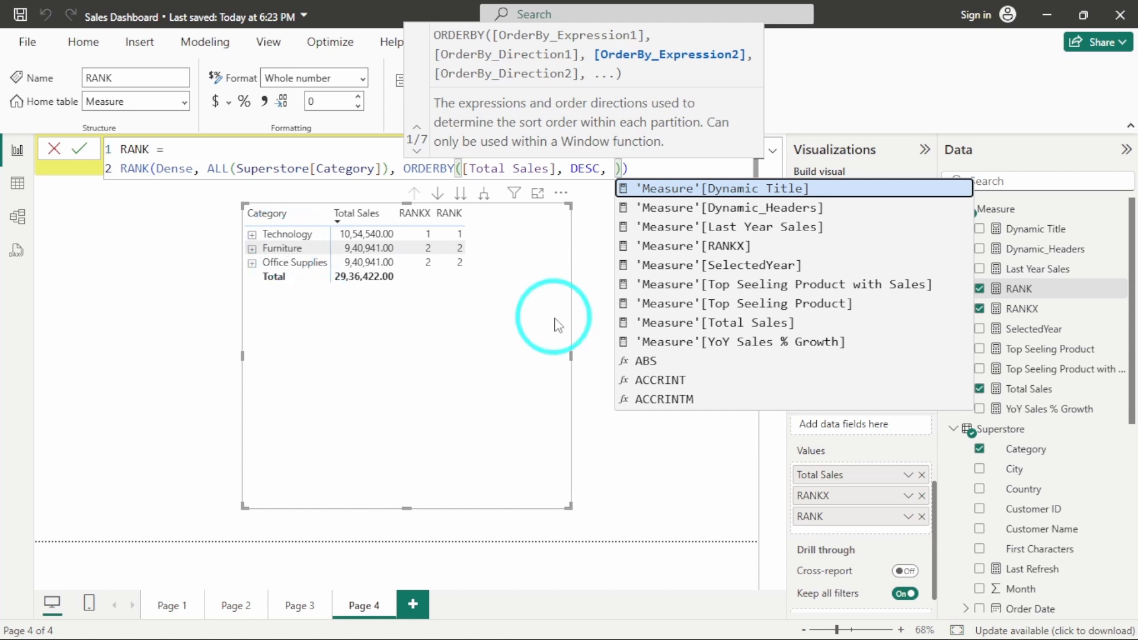
pyautogui.write('Categor')
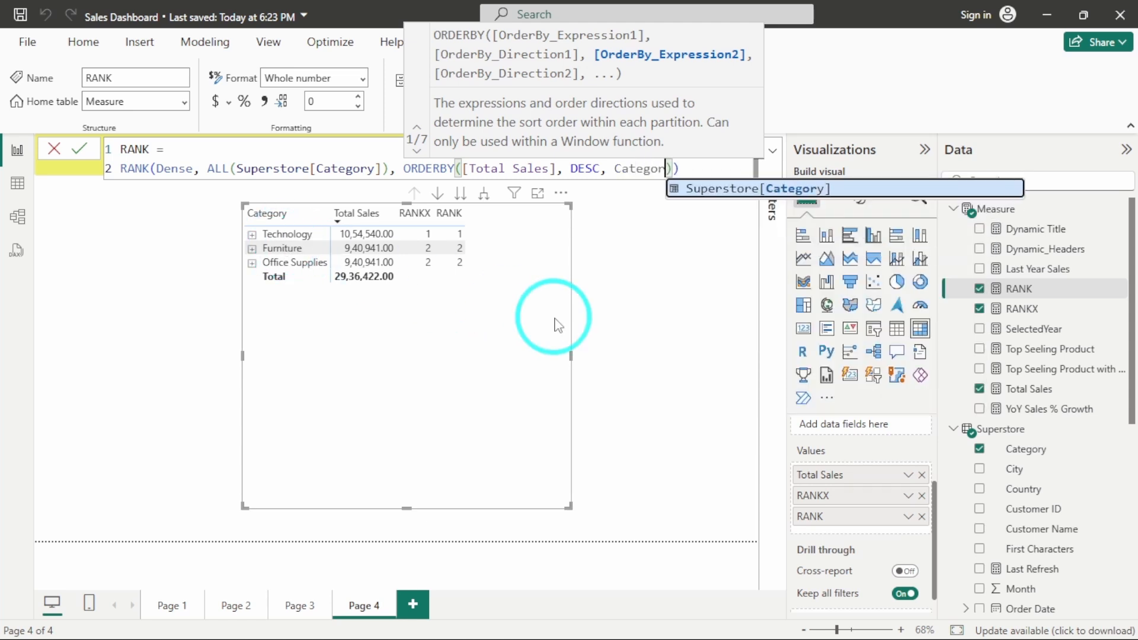
pyautogui.press('Tab')
pyautogui.write(', ')
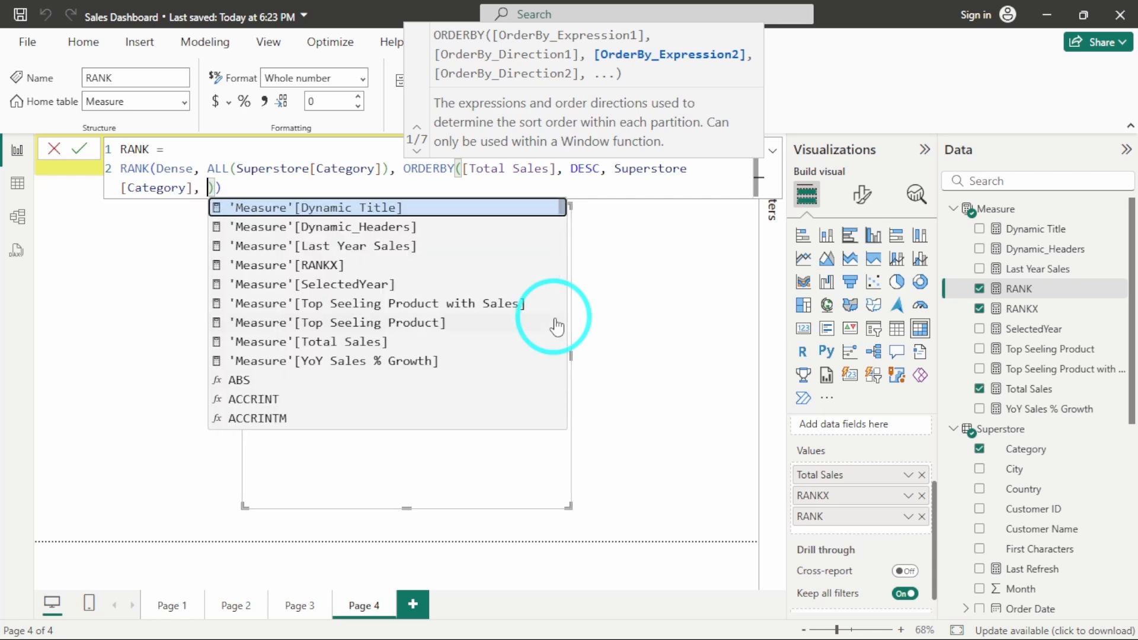
pyautogui.write('AS')
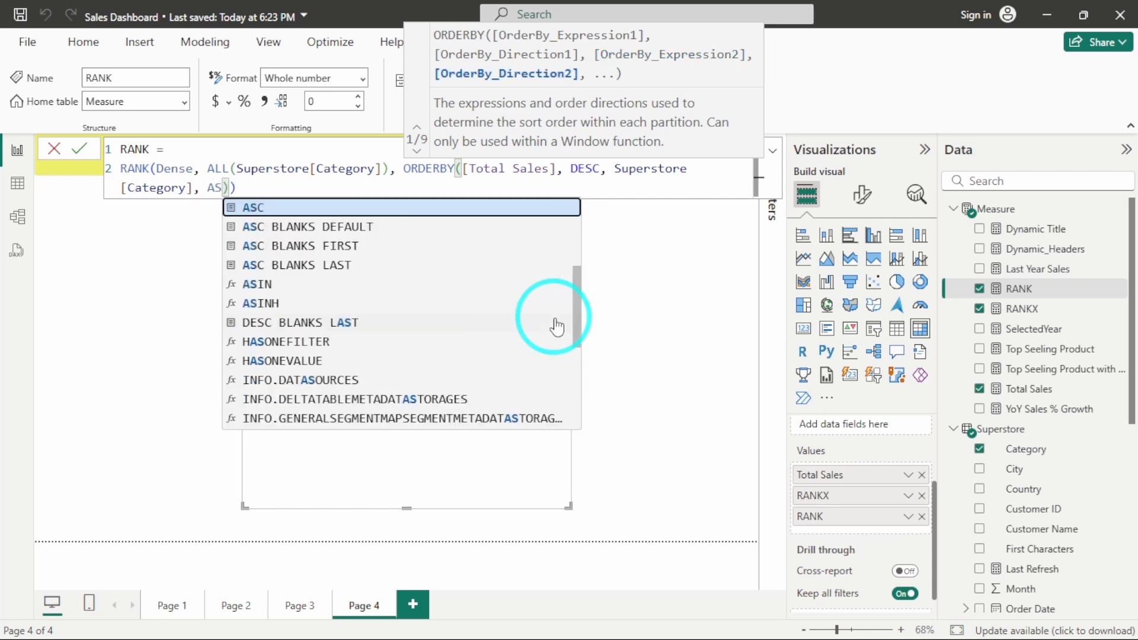
pyautogui.press('Tab')
pyautogui.press('Right')
pyautogui.press('Return')
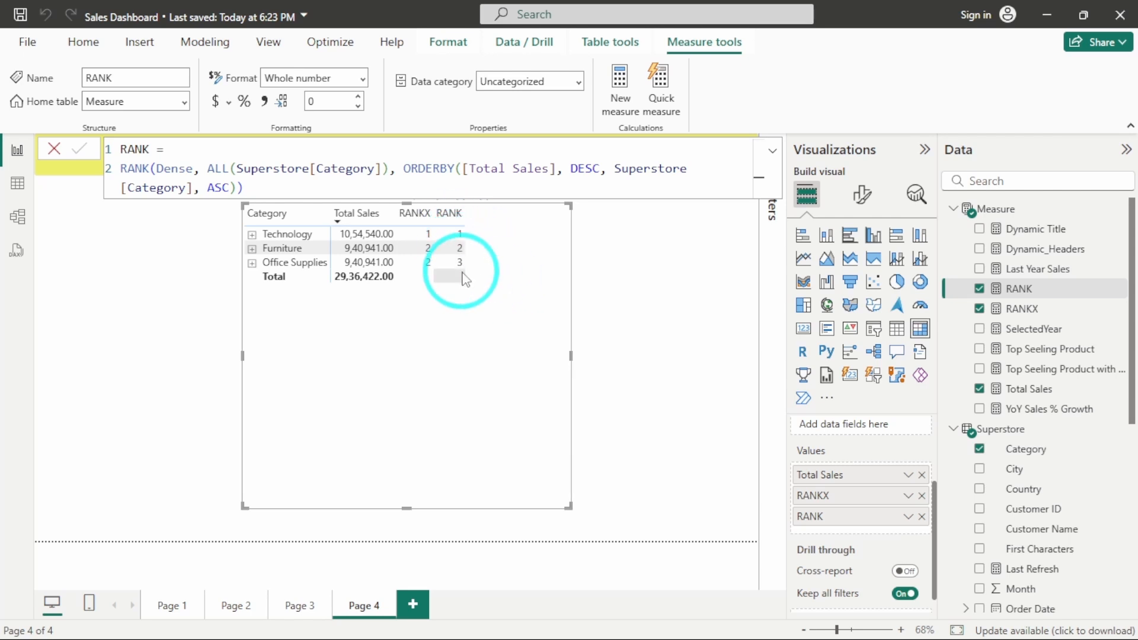
pyautogui.click(252, 235)
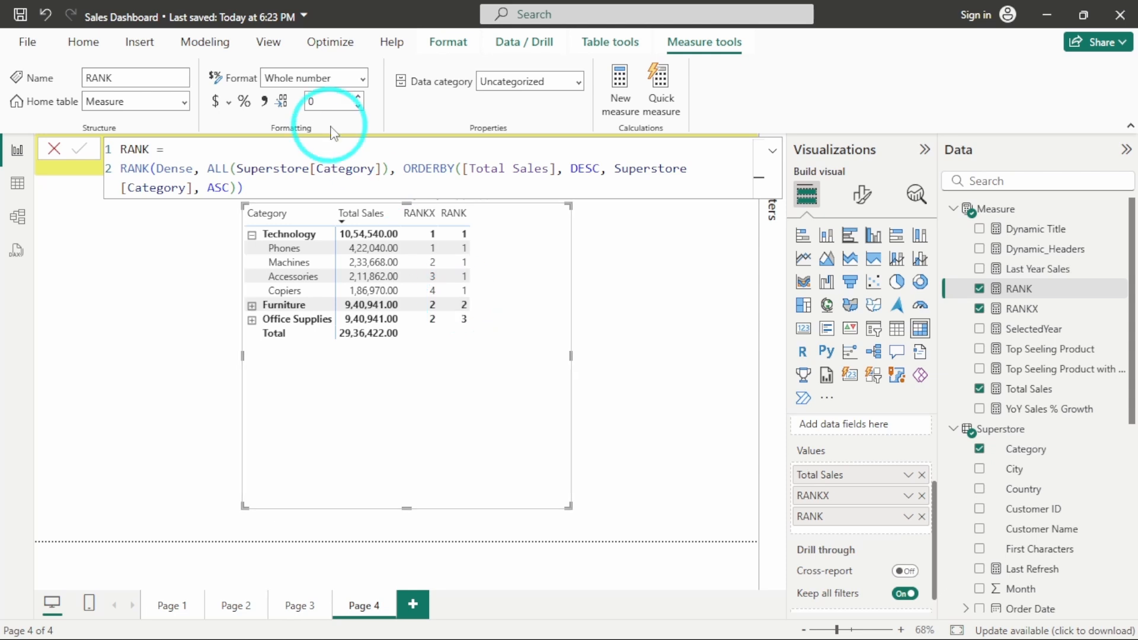
# - Insert a line above the RANK expression containing IF(ISINSCOPE(Superstore[Sub-Category]), as the opening condition
pyautogui.click(278, 148)
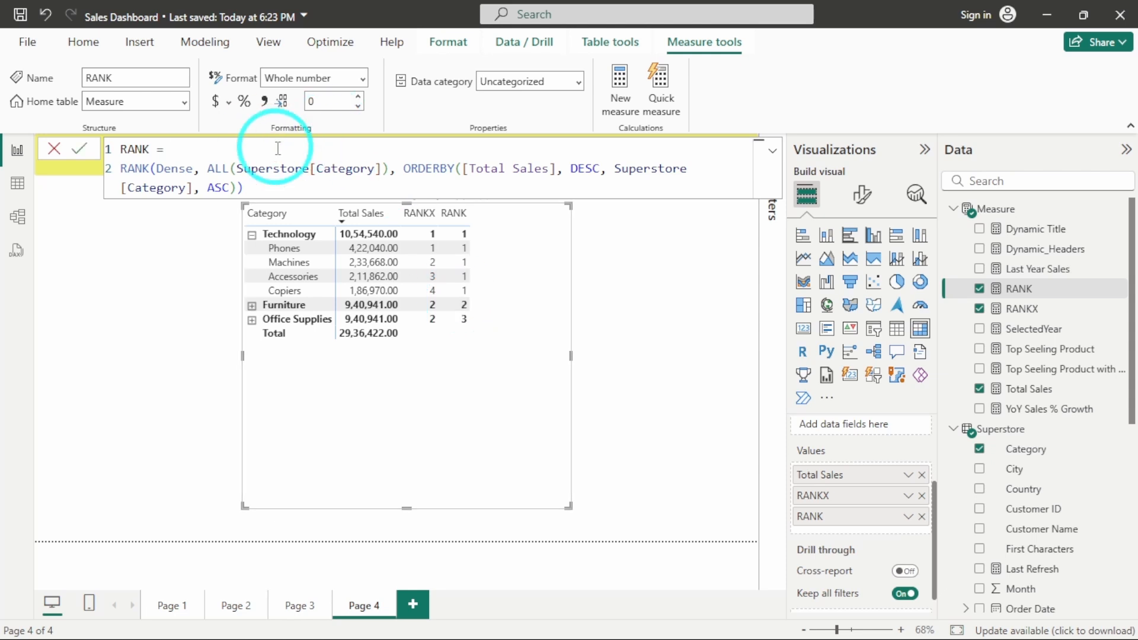
pyautogui.hotkey('shift', 'Return')
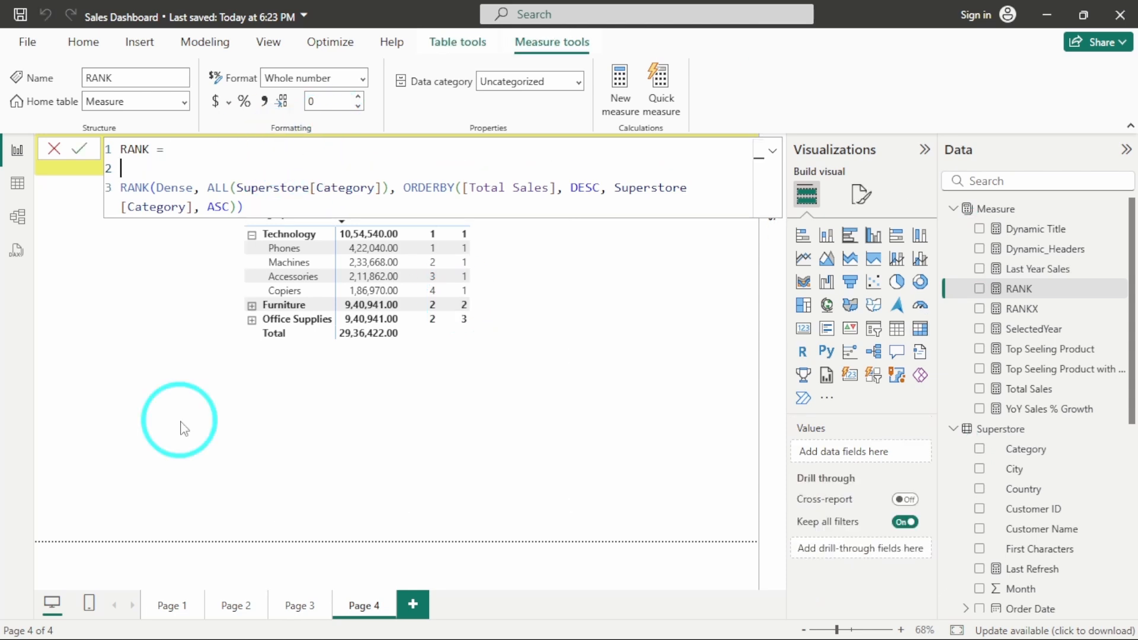
pyautogui.write('IF(')
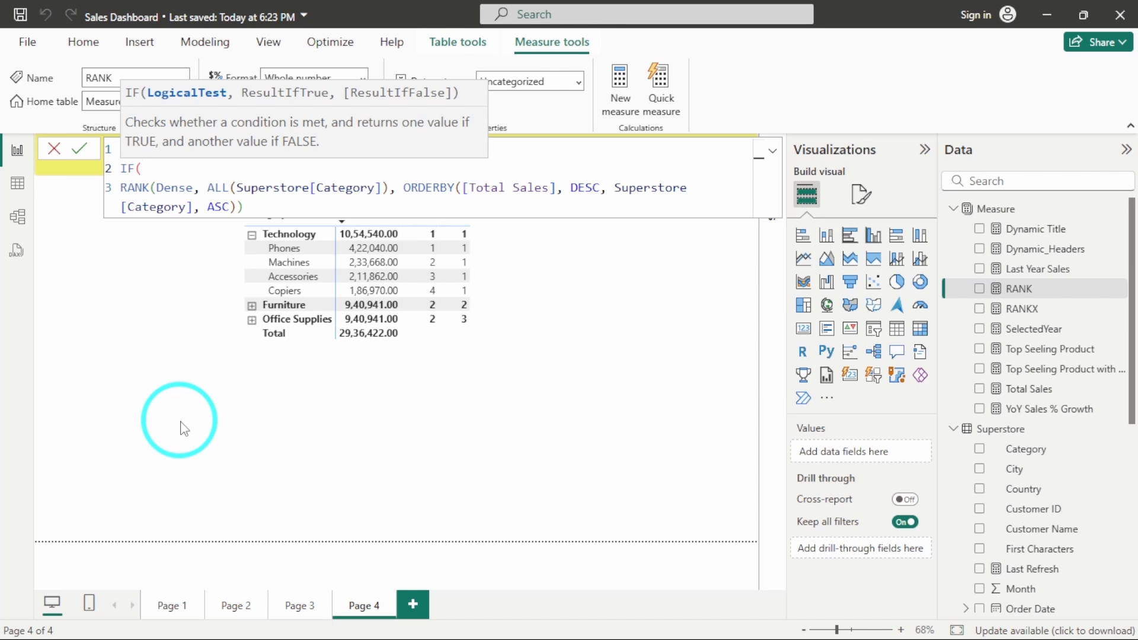
pyautogui.write('IS')
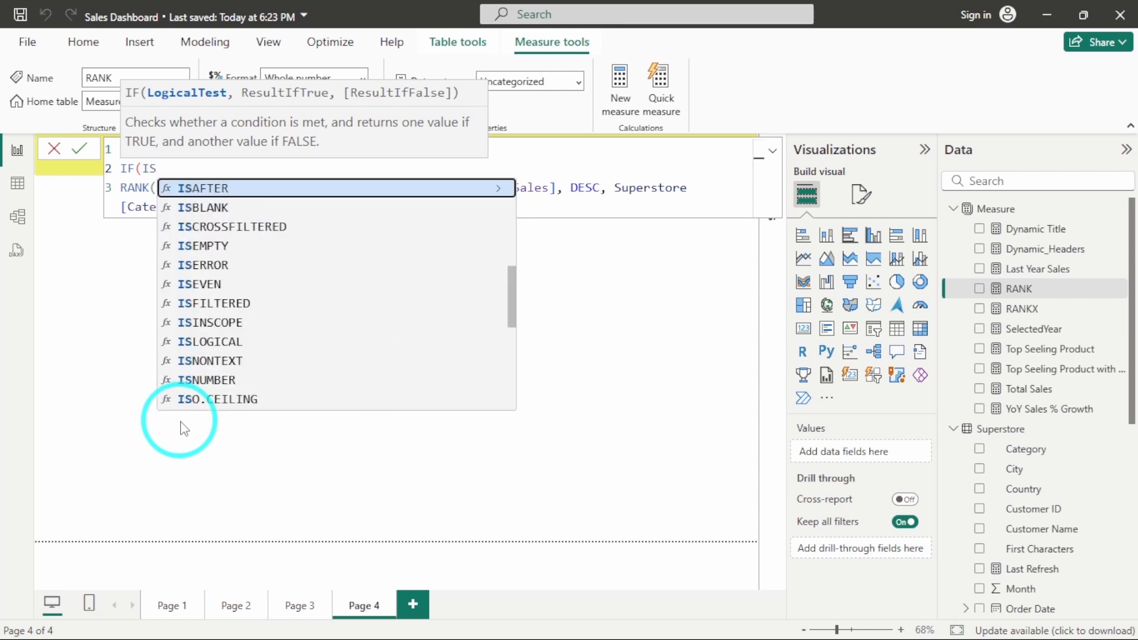
pyautogui.write('INSCOPE(')
pyautogui.press('Tab')
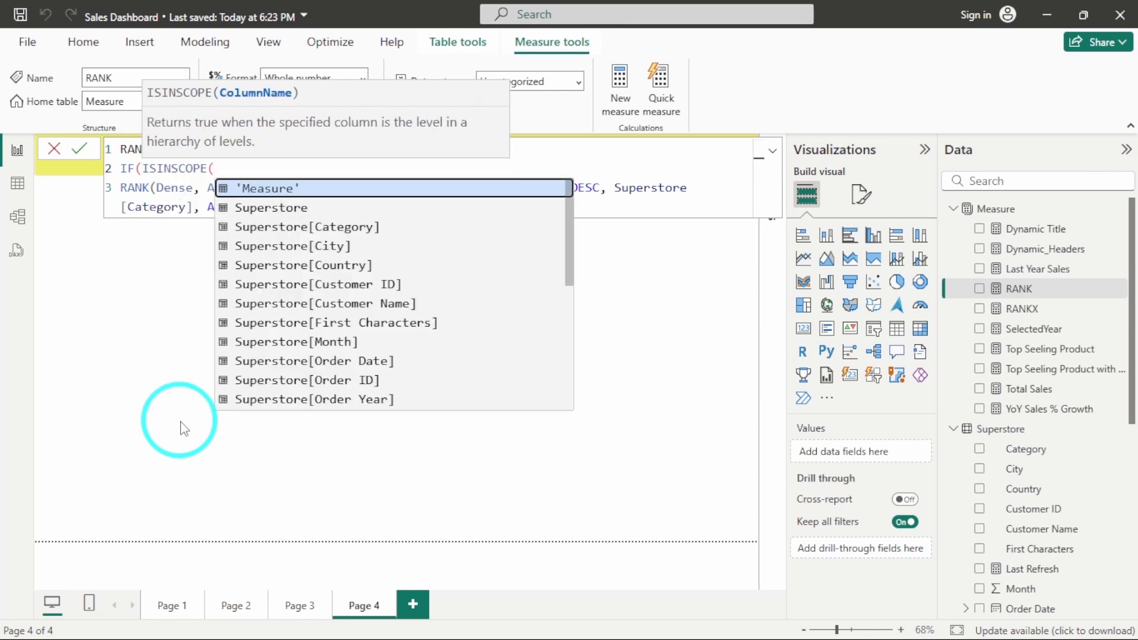
pyautogui.write('Sub')
pyautogui.press('Tab')
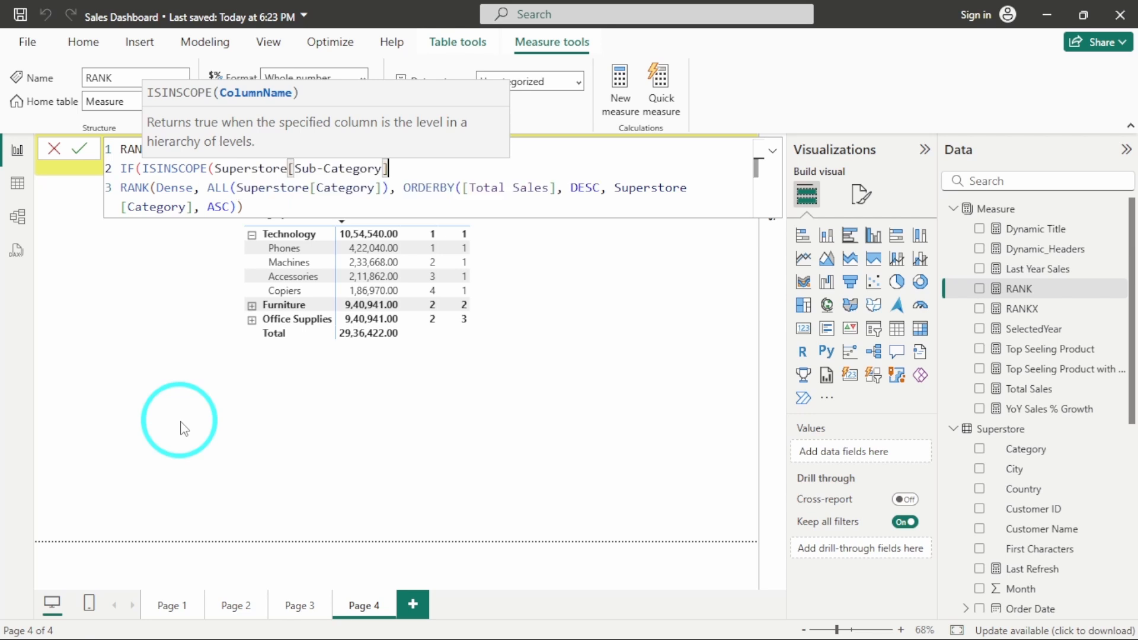
pyautogui.write('),')
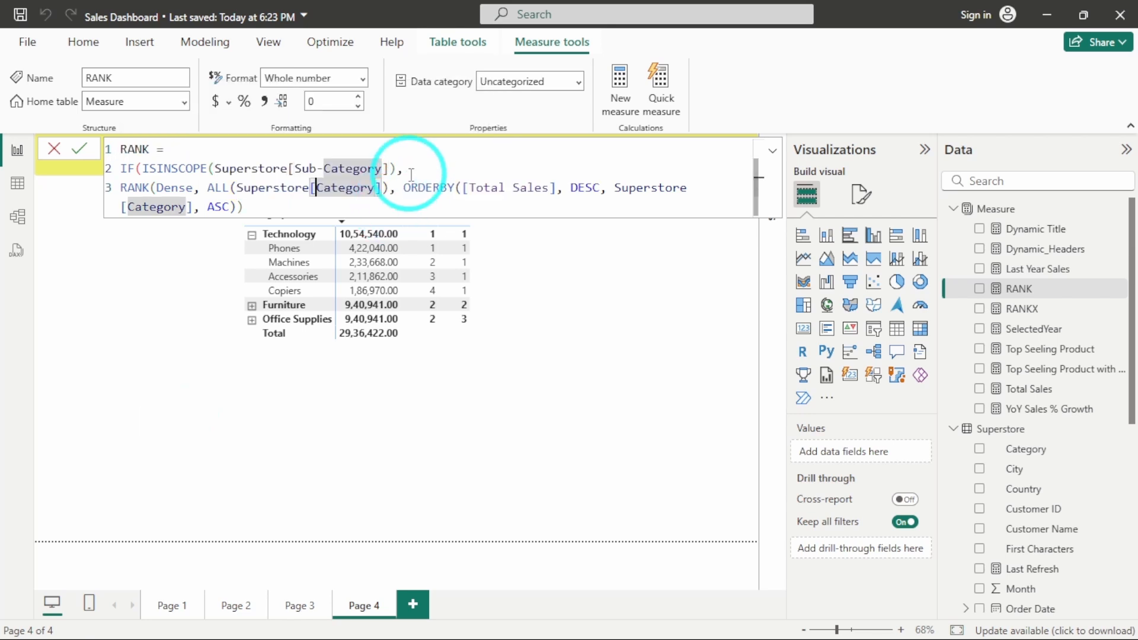
# - Change the column inside the RANK expression's ALL function to Superstore[Sub-Category]
pyautogui.click(320, 188)
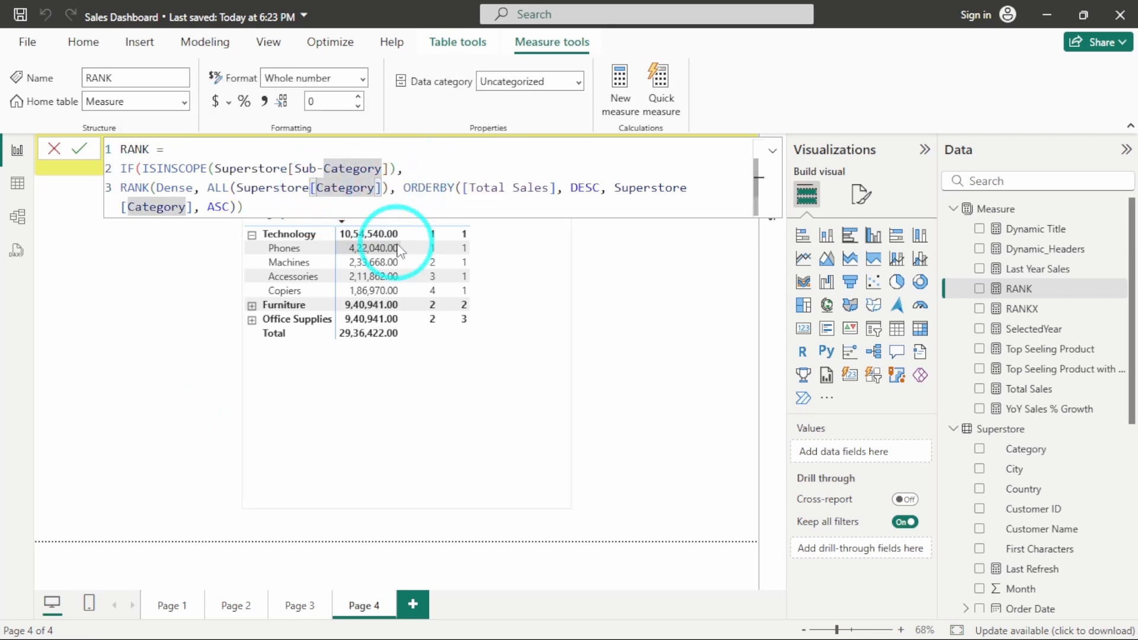
pyautogui.write('Sub-')
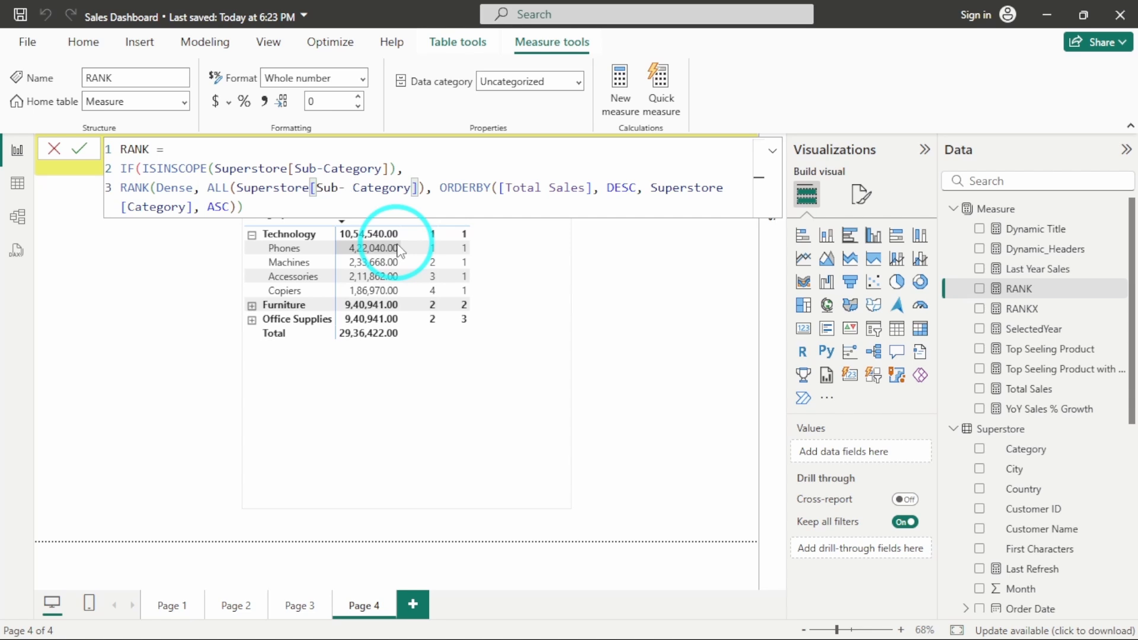
pyautogui.press('BackSpace')
pyautogui.press('Tab')
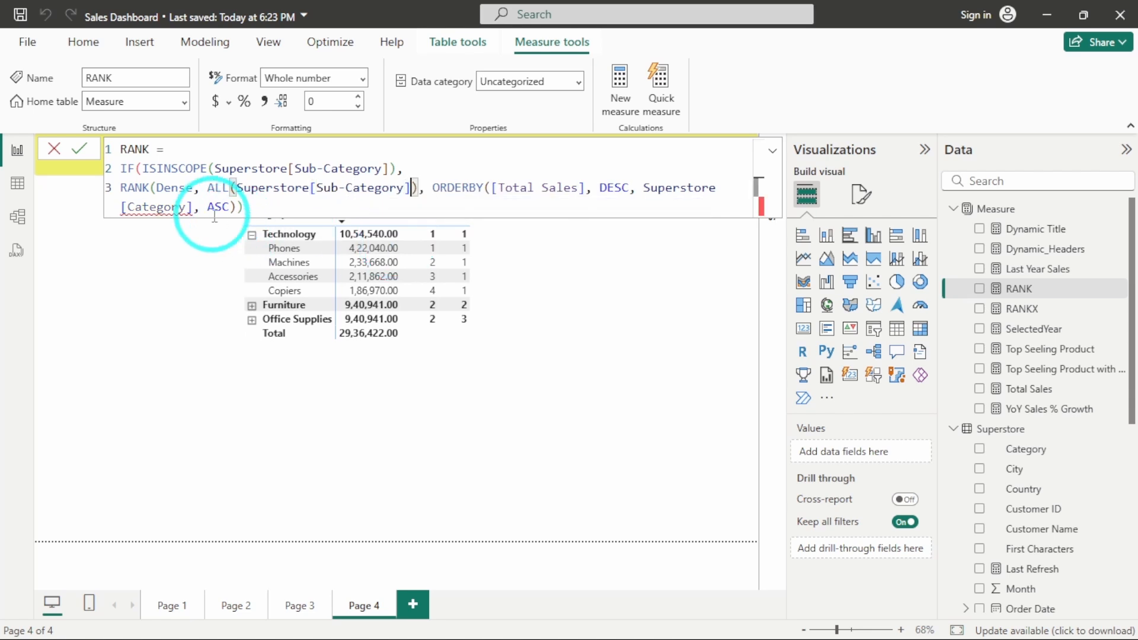
# - Copy the whole RANK expression and append a comma after it for the IF function's false result
pyautogui.moveTo(245, 206); pyautogui.dragTo(90, 190)
pyautogui.hotkey('ctrl', 'c')
pyautogui.press('Right')
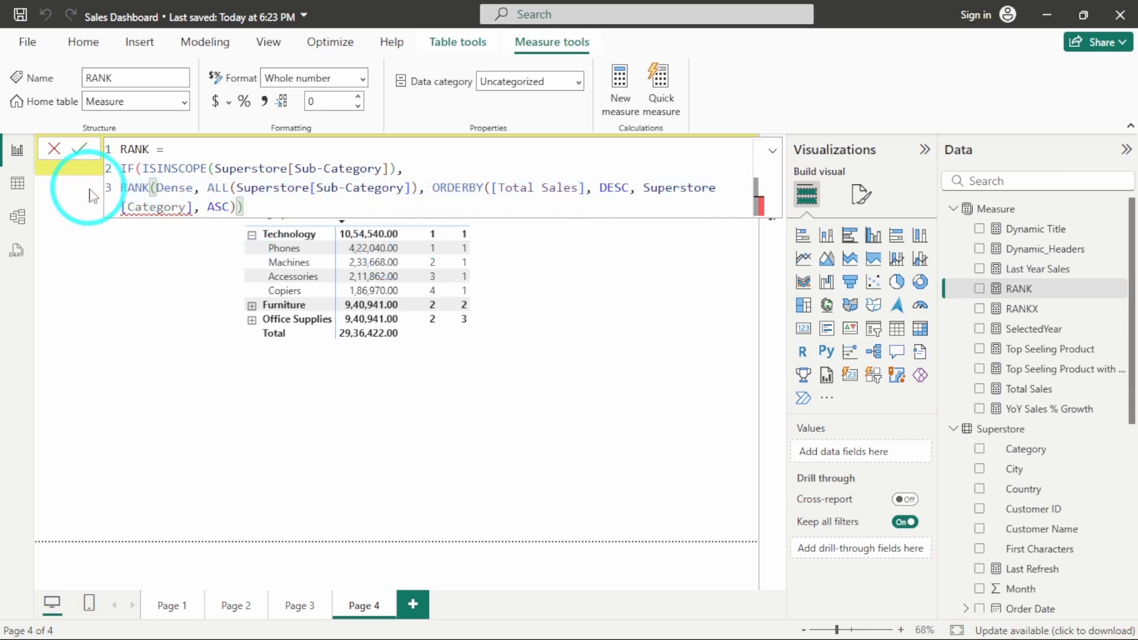
pyautogui.write(',')
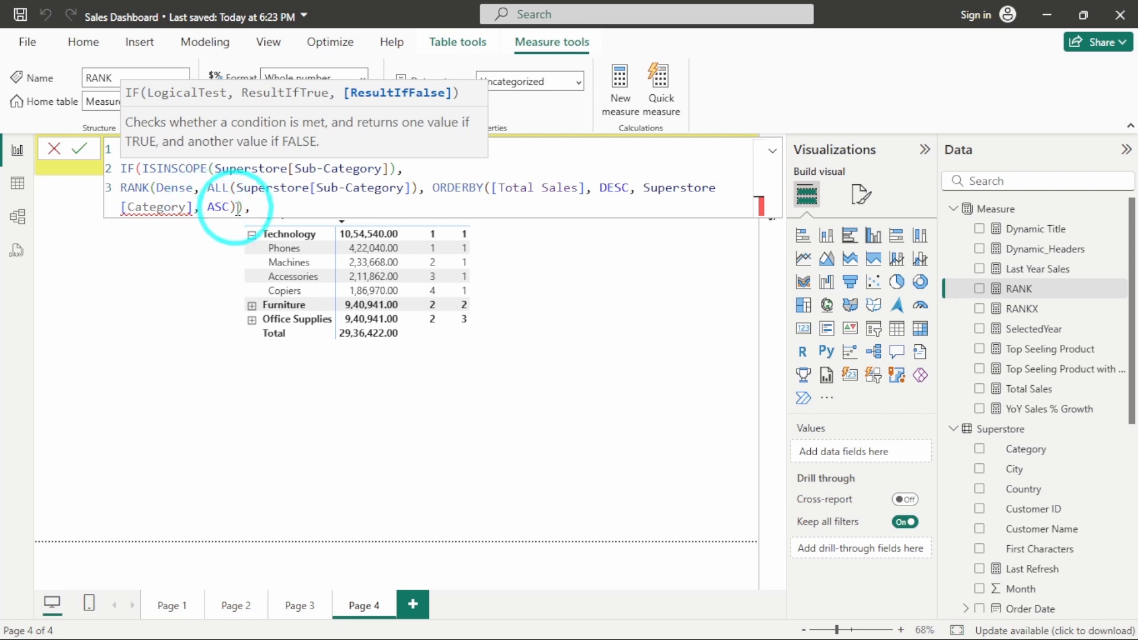
# - Remove the Superstore[Category], ASC criterion from the ORDERBY of the sub-category RANK expression, keeping only [Total Sales], DESC
pyautogui.moveTo(232, 208); pyautogui.dragTo(627, 195)
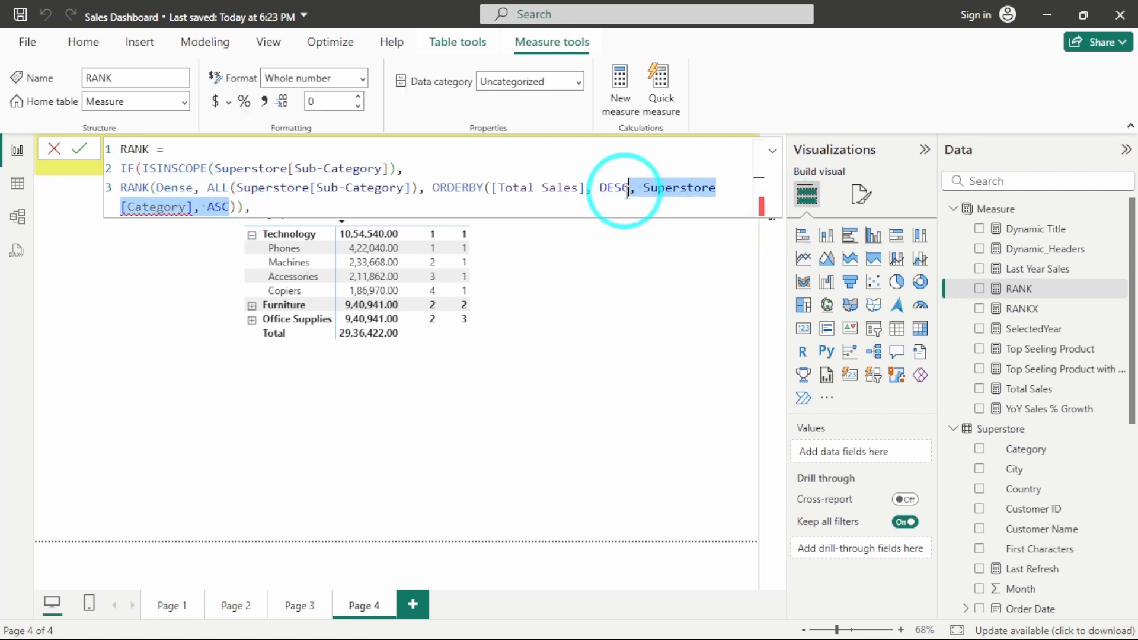
pyautogui.press('BackSpace')
pyautogui.press('Right')
pyautogui.press('Right')
pyautogui.press('Right')
# - Paste the copied RANK expression on a new line as the IF's false result and change its ALL column to Superstore[Category]
pyautogui.press('Return')
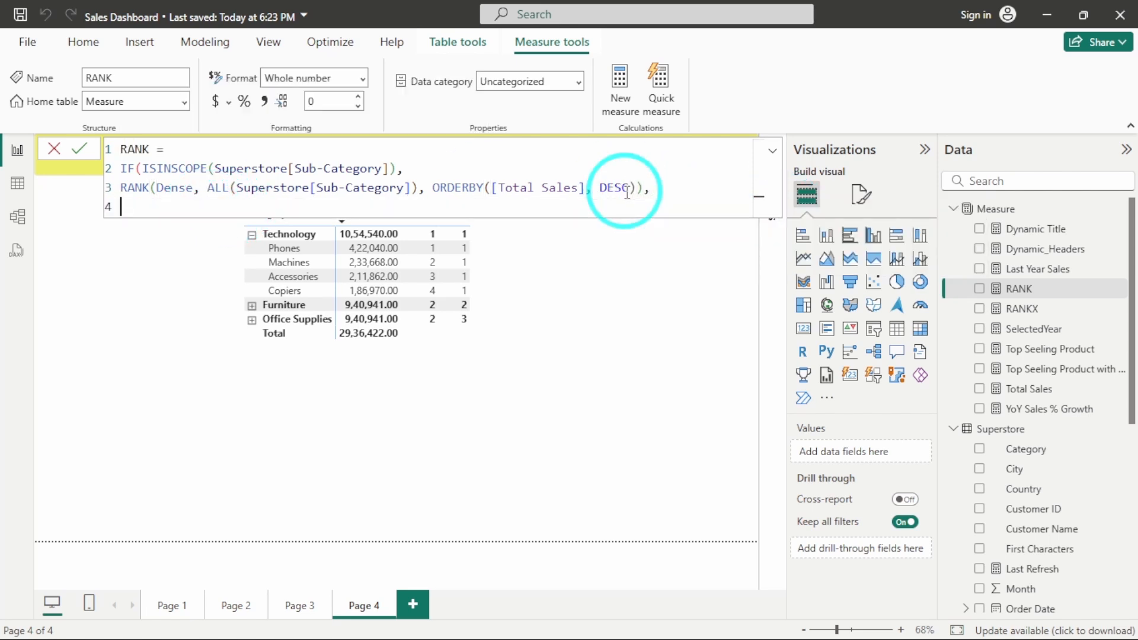
pyautogui.hotkey('ctrl', 'v')
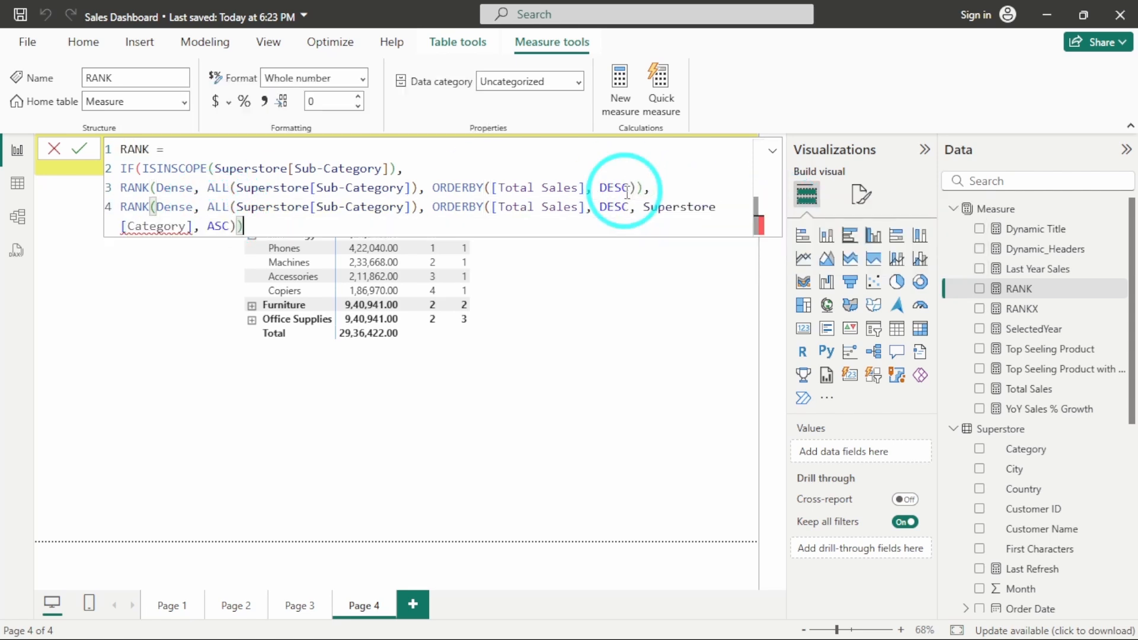
pyautogui.click(346, 210)
pyautogui.press('BackSpace')
pyautogui.press('BackSpace')
pyautogui.press('BackSpace')
pyautogui.press('BackSpace')
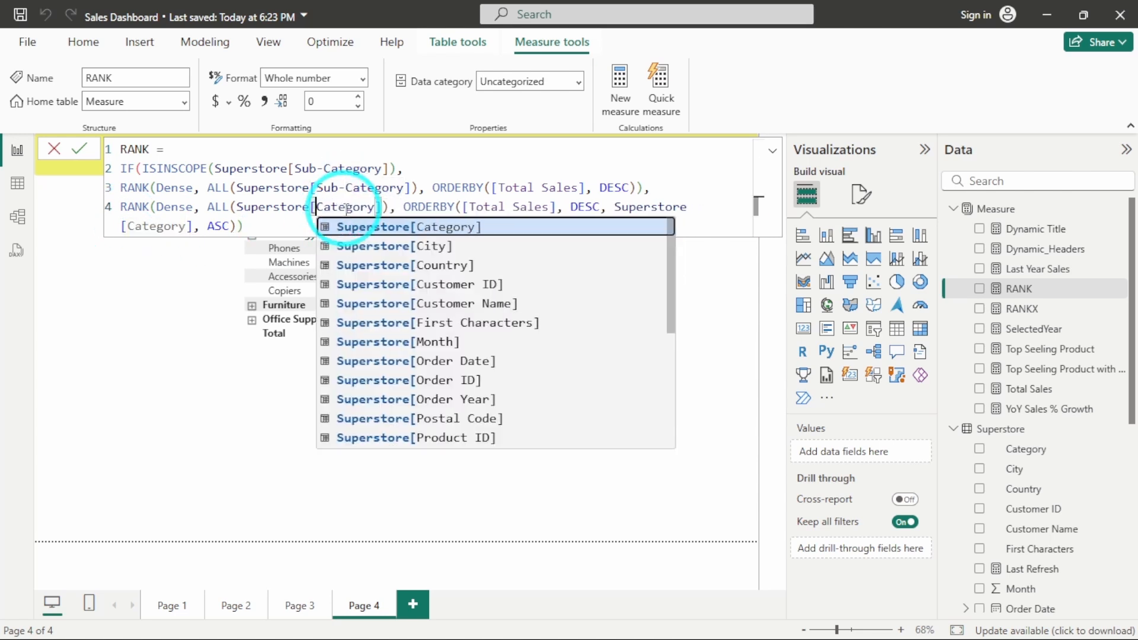
# - Add the IF function's closing parenthesis at the end of the RANK measure formula and commit the measure
pyautogui.click(255, 226)
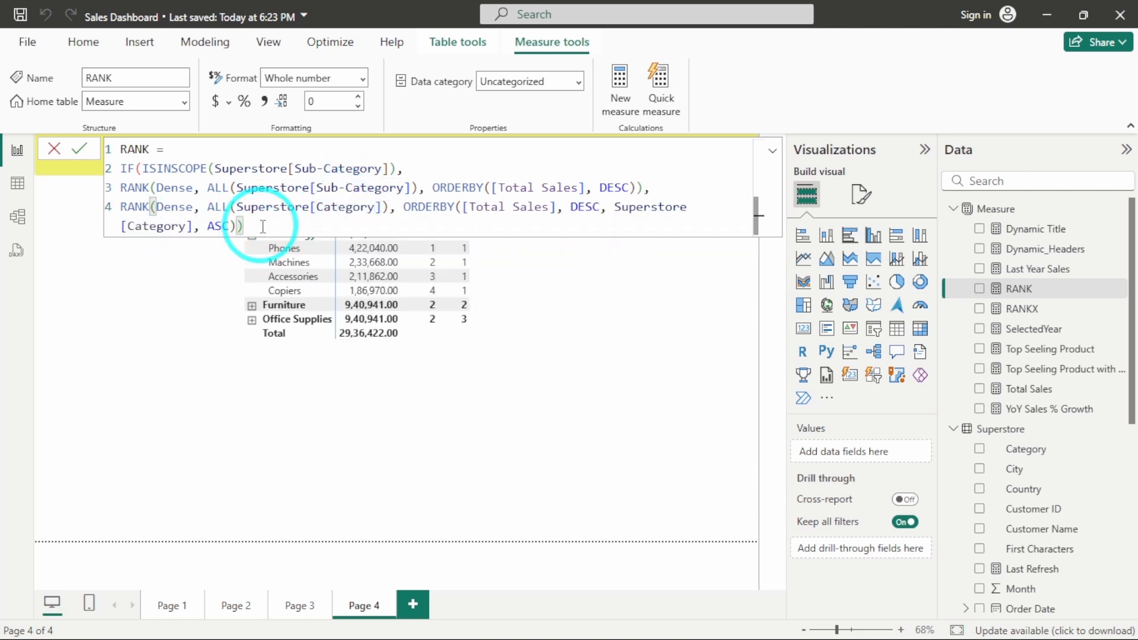
pyautogui.write(')')
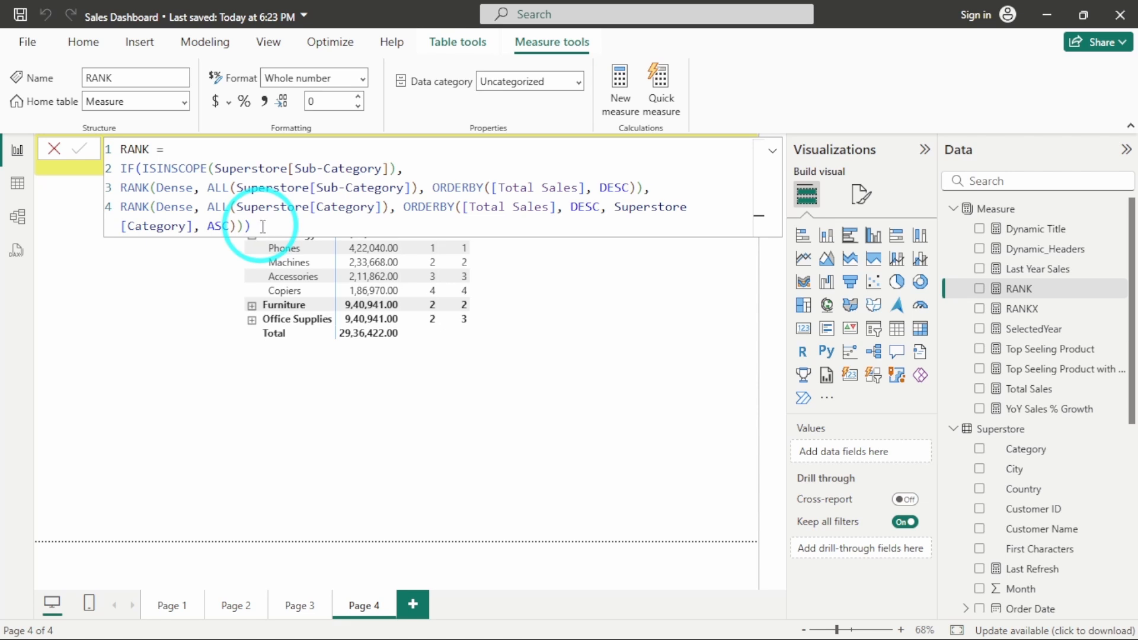
pyautogui.press('Return')
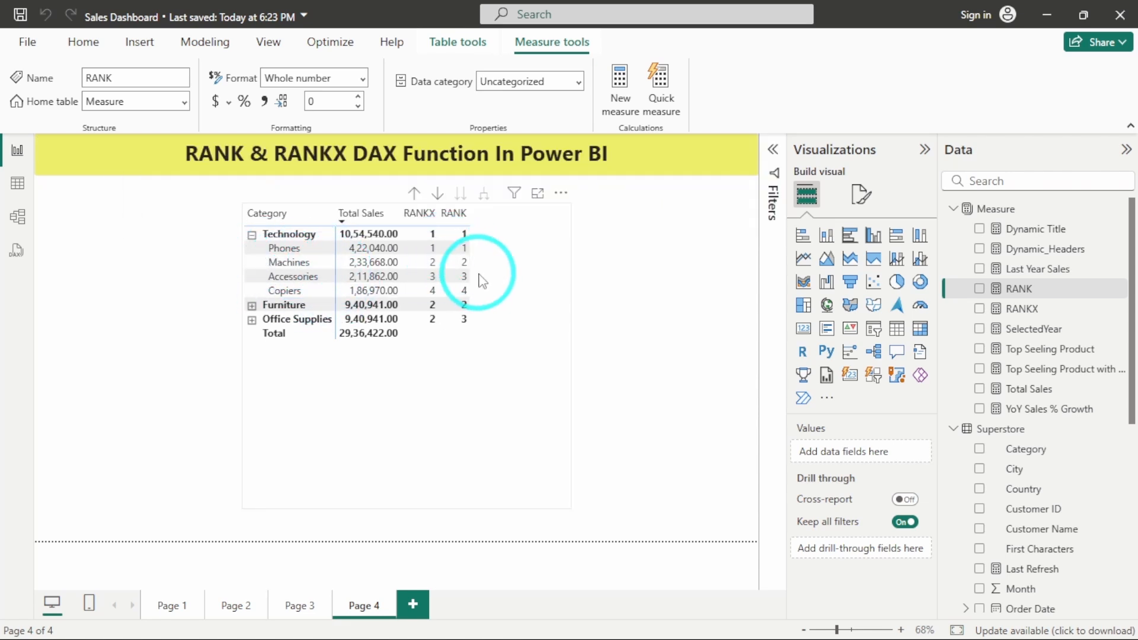
# - Expand all categories in the matrix down to their sub-categories and compare the RANKX and RANK columns
pyautogui.click(446, 355)
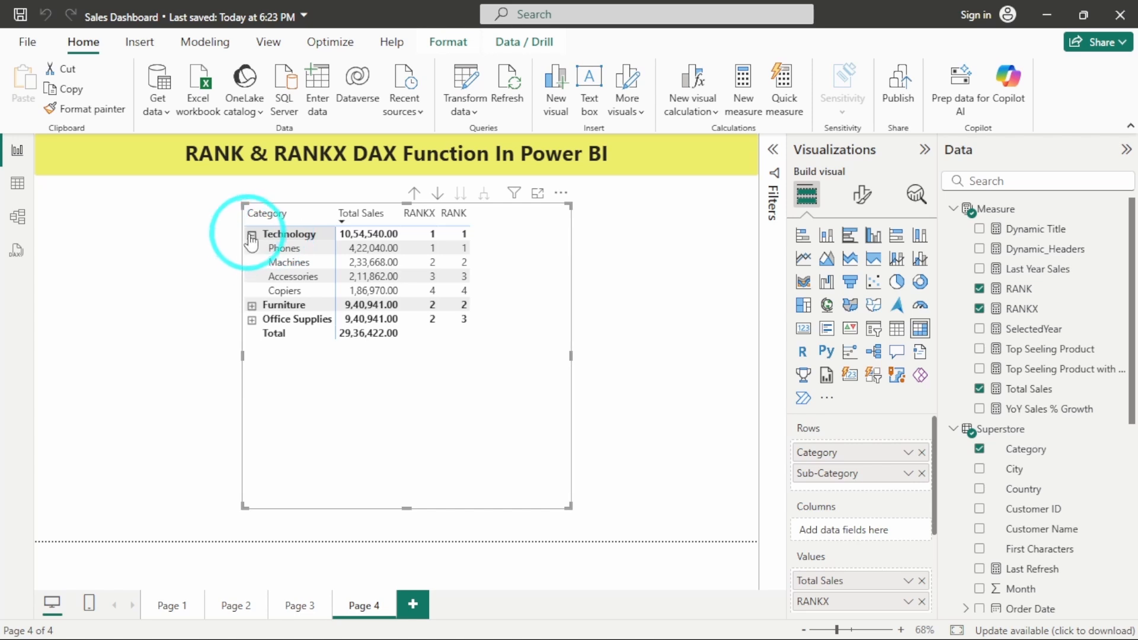
pyautogui.click(252, 234)
pyautogui.click(484, 193)
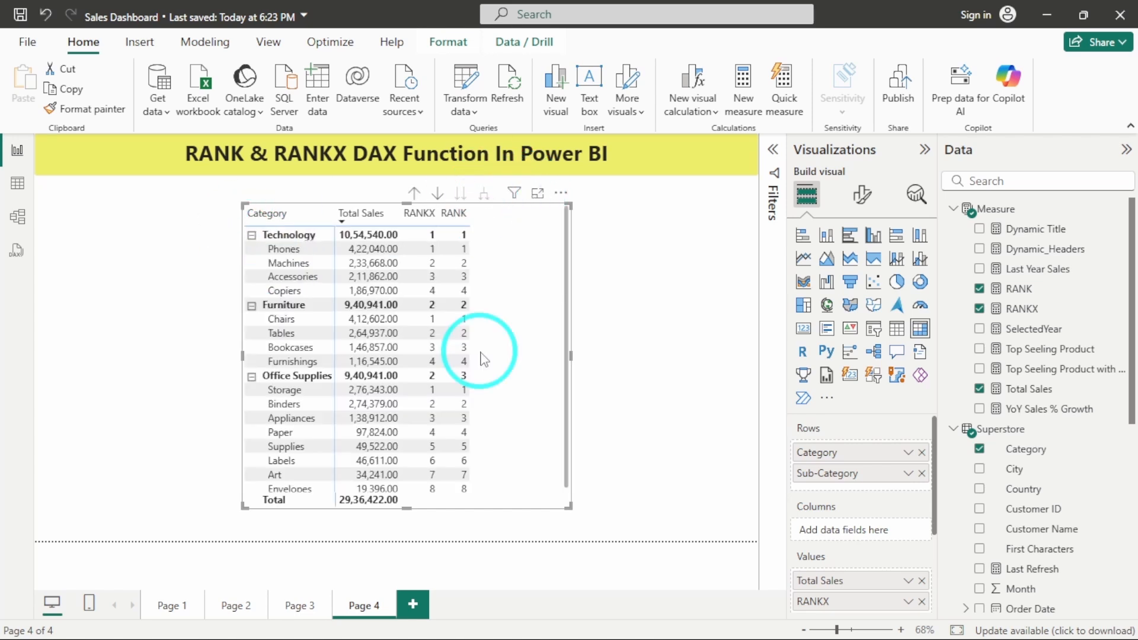
pyautogui.scroll(-1, 477, 332)
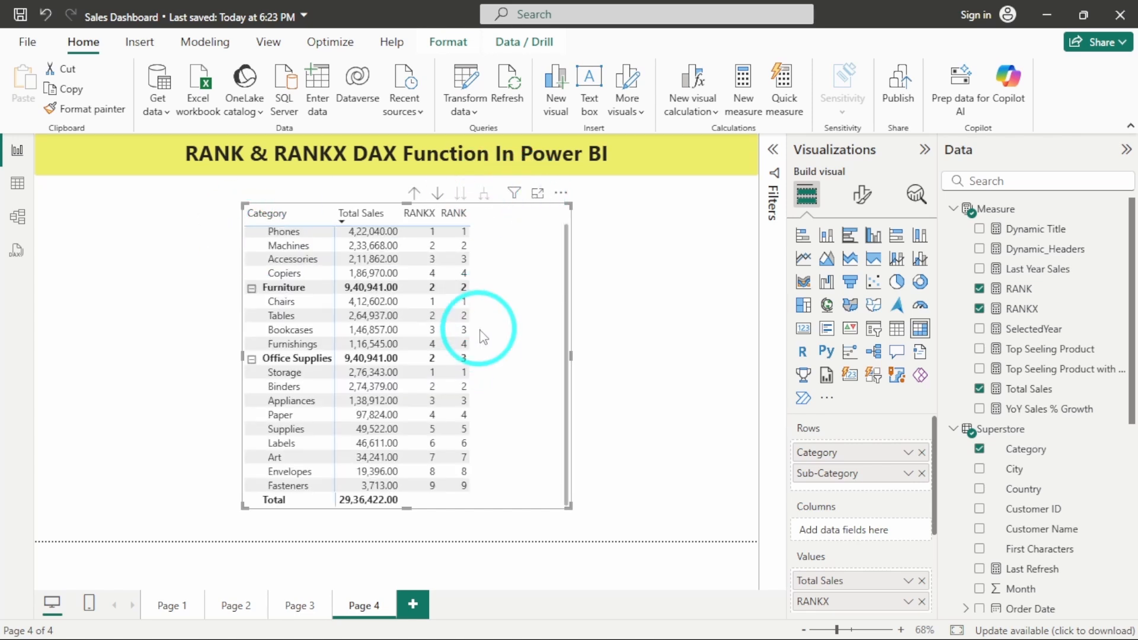
pyautogui.scroll(1, 473, 323)
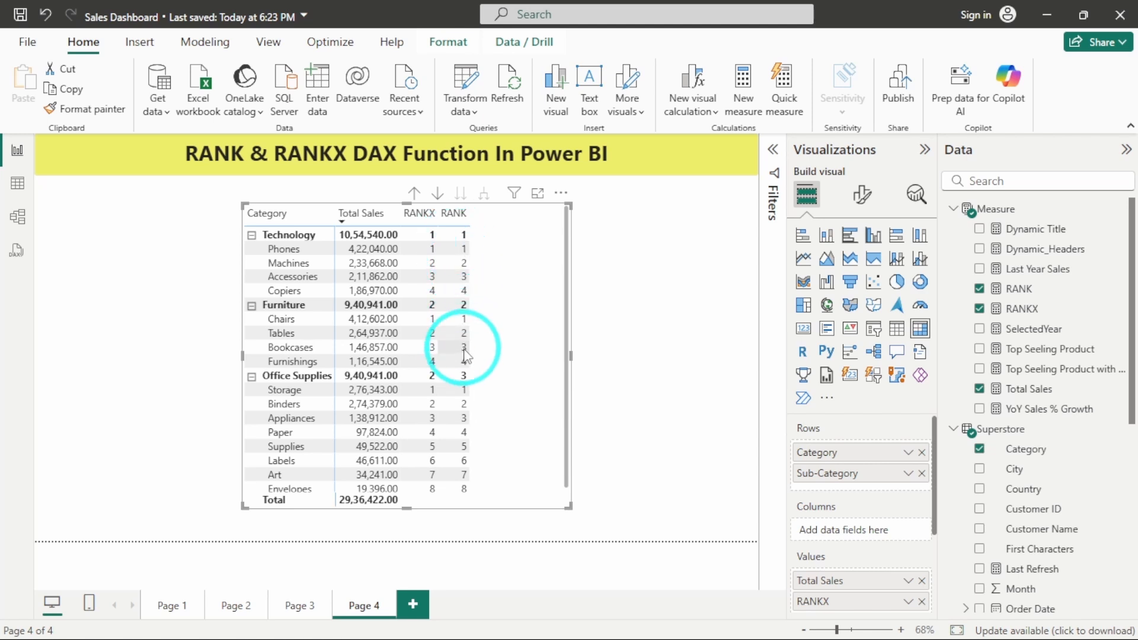